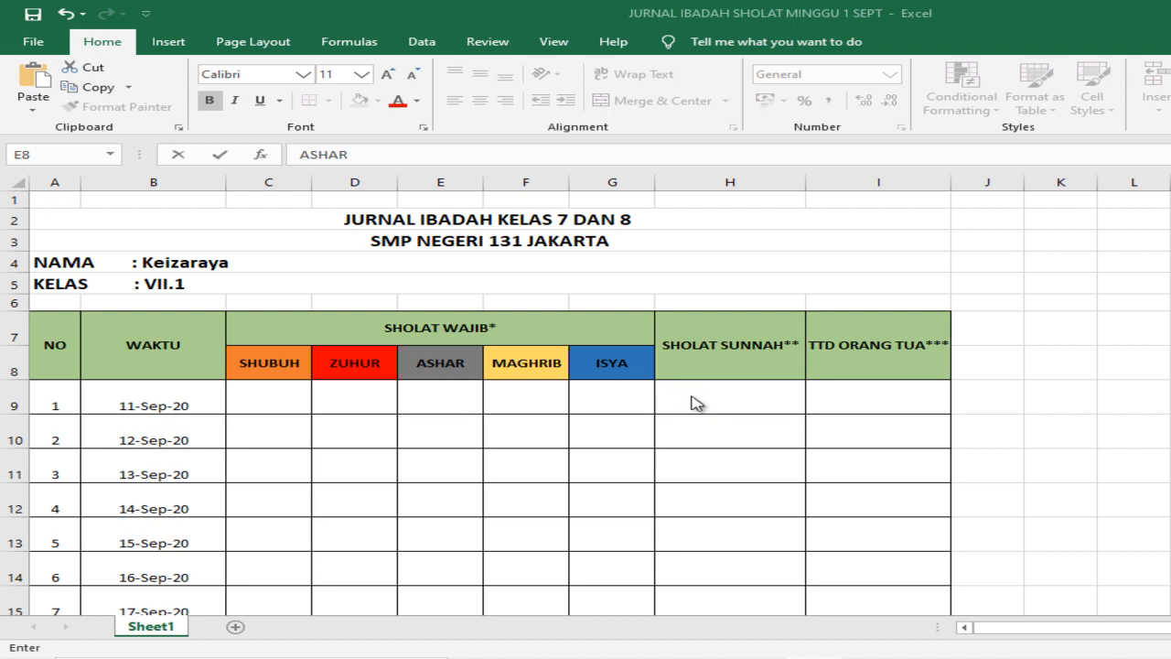
{"action": "left_click", "coordinate": [274, 398]}
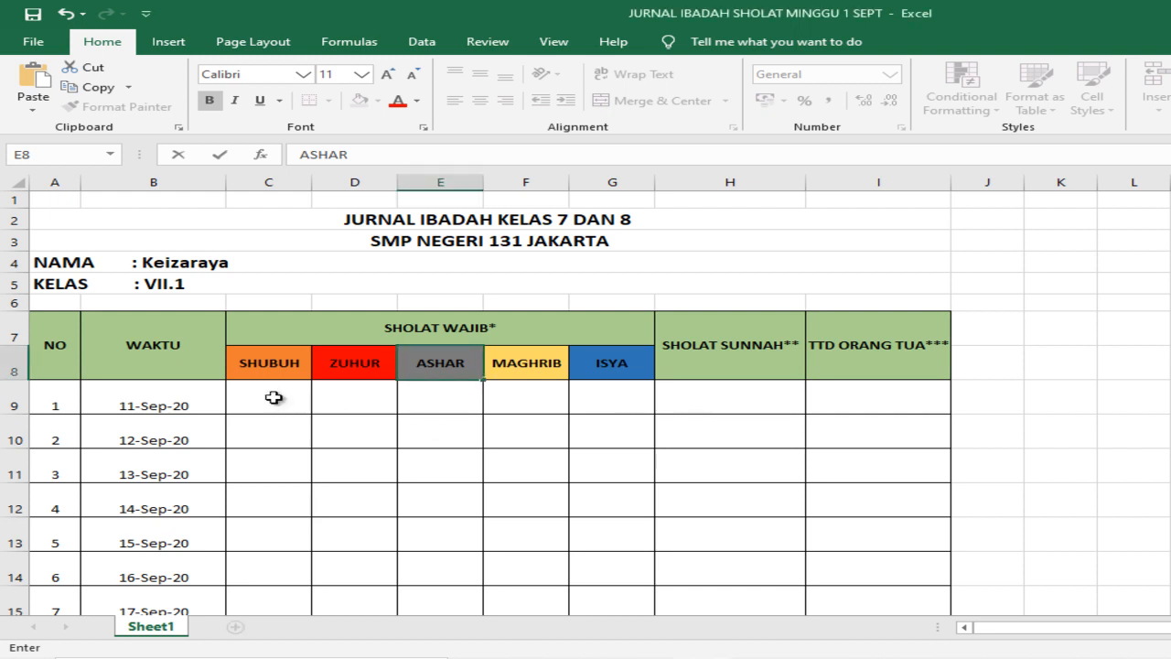
{"action": "type", "text": "V"}
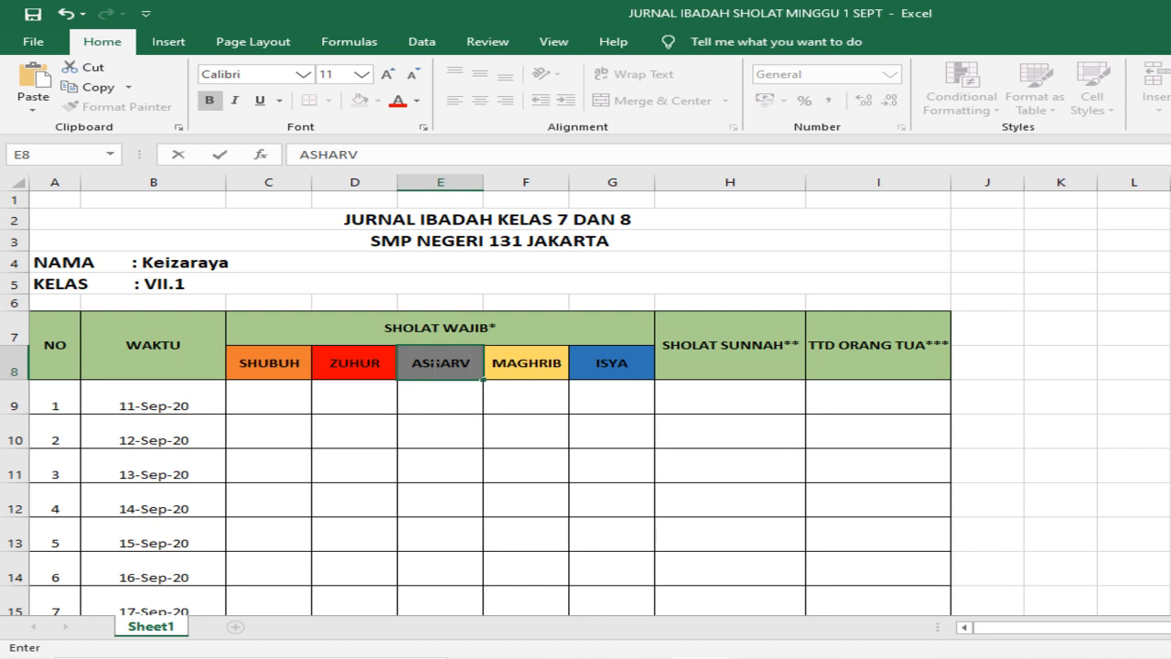
{"action": "left_click", "coordinate": [469, 362]}
{"action": "key", "text": "BackSpace"}
Step: Mark all five SHOLAT WAJIB prayers, SHUBUH through ISYA, with V in the 11-Sep-20 row
{"action": "left_click", "coordinate": [273, 393]}
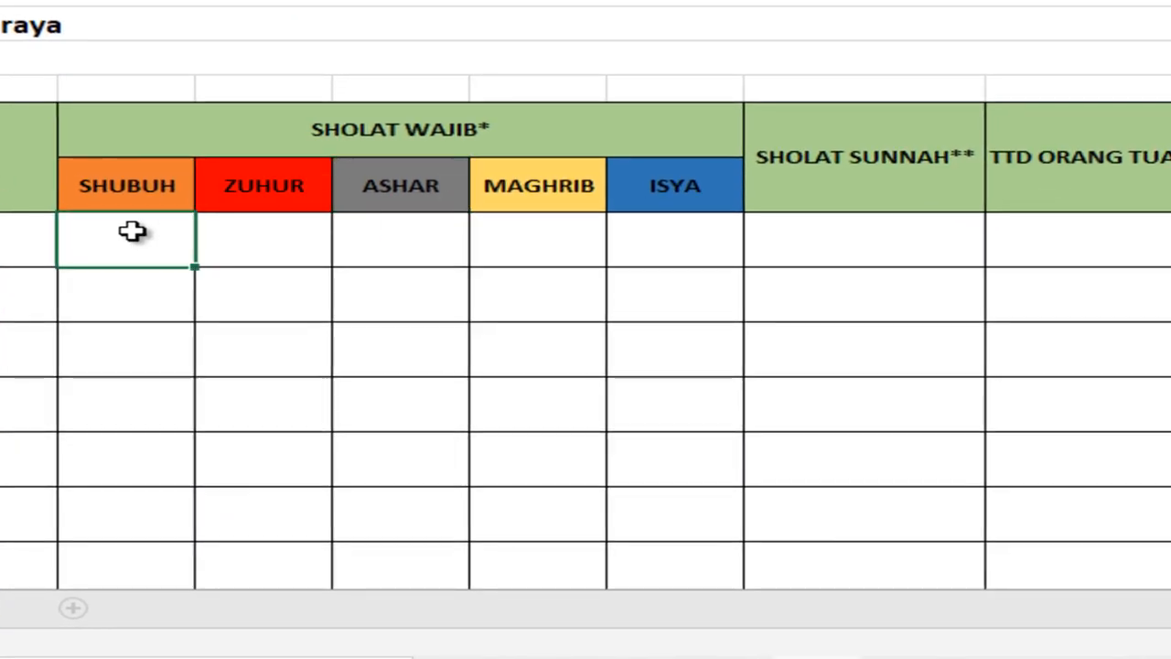
{"action": "type", "text": "V"}
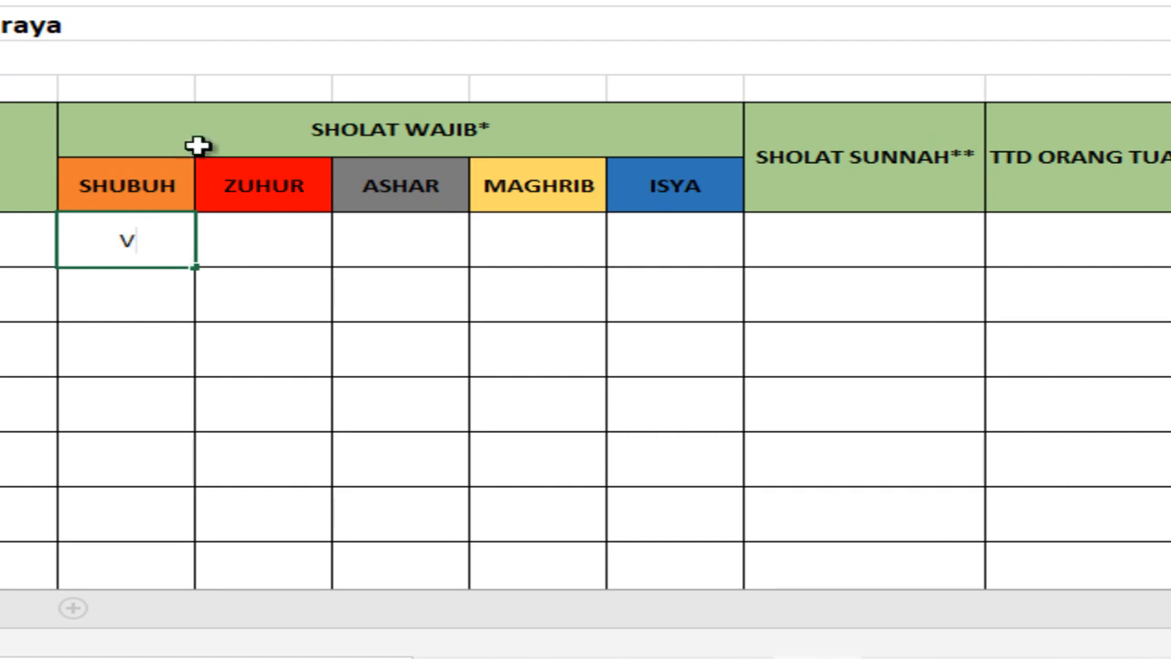
{"action": "left_click", "coordinate": [265, 255]}
{"action": "type", "text": "V"}
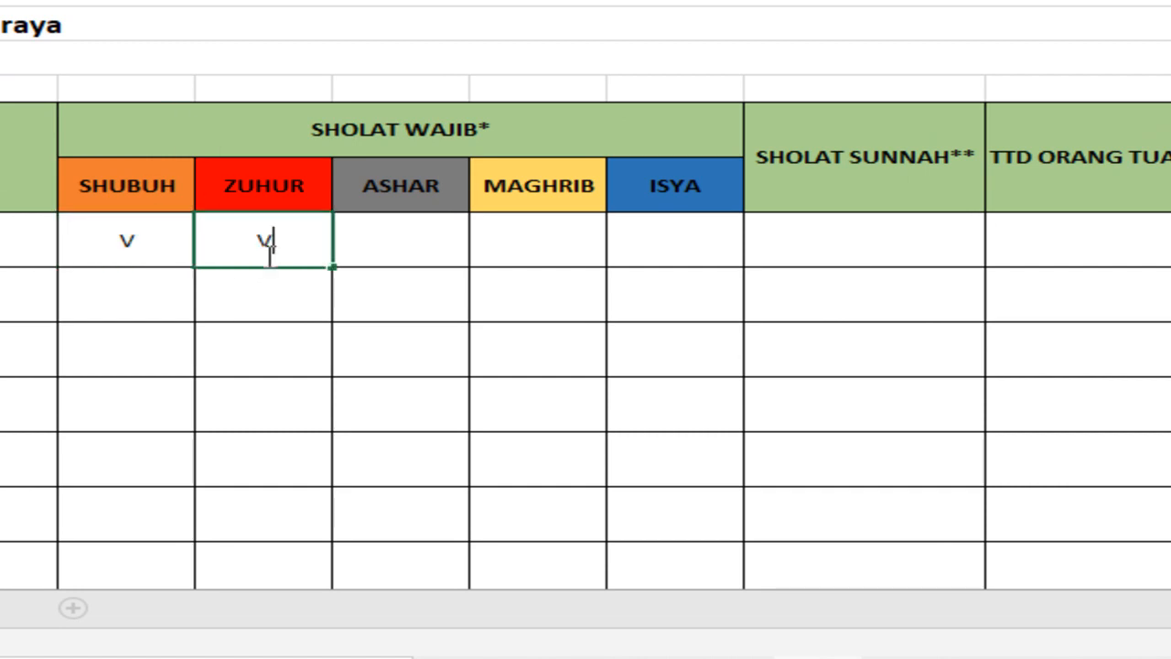
{"action": "left_click", "coordinate": [423, 241]}
{"action": "type", "text": "V"}
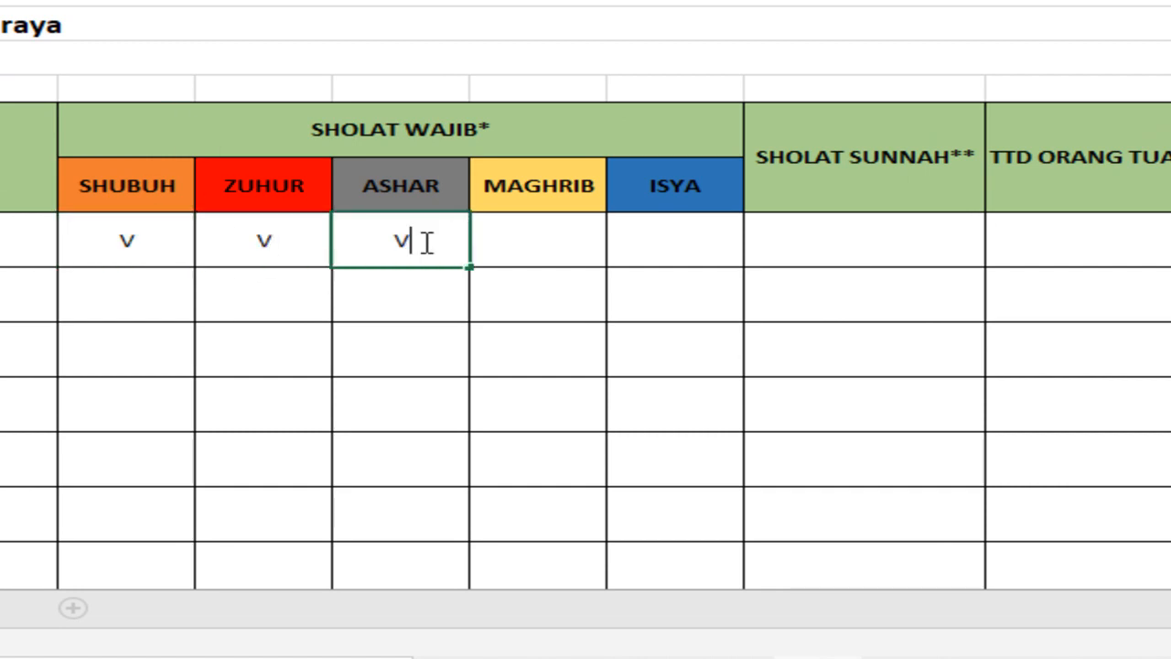
{"action": "left_click", "coordinate": [523, 235]}
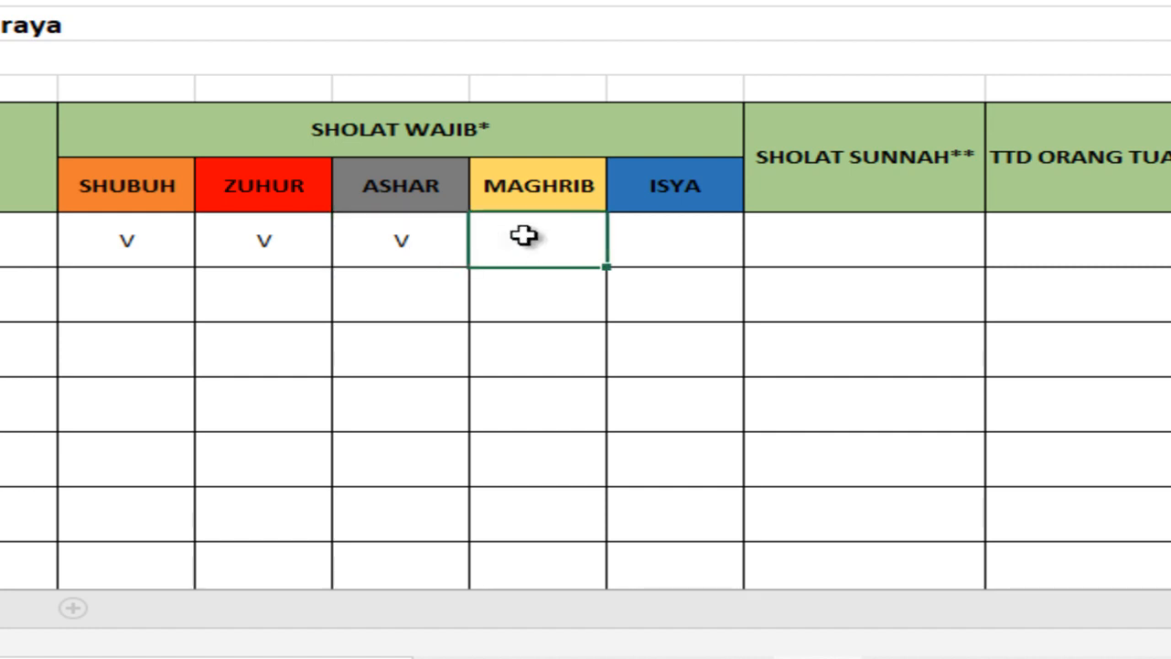
{"action": "type", "text": "V"}
{"action": "left_click", "coordinate": [699, 249]}
{"action": "type", "text": "V"}
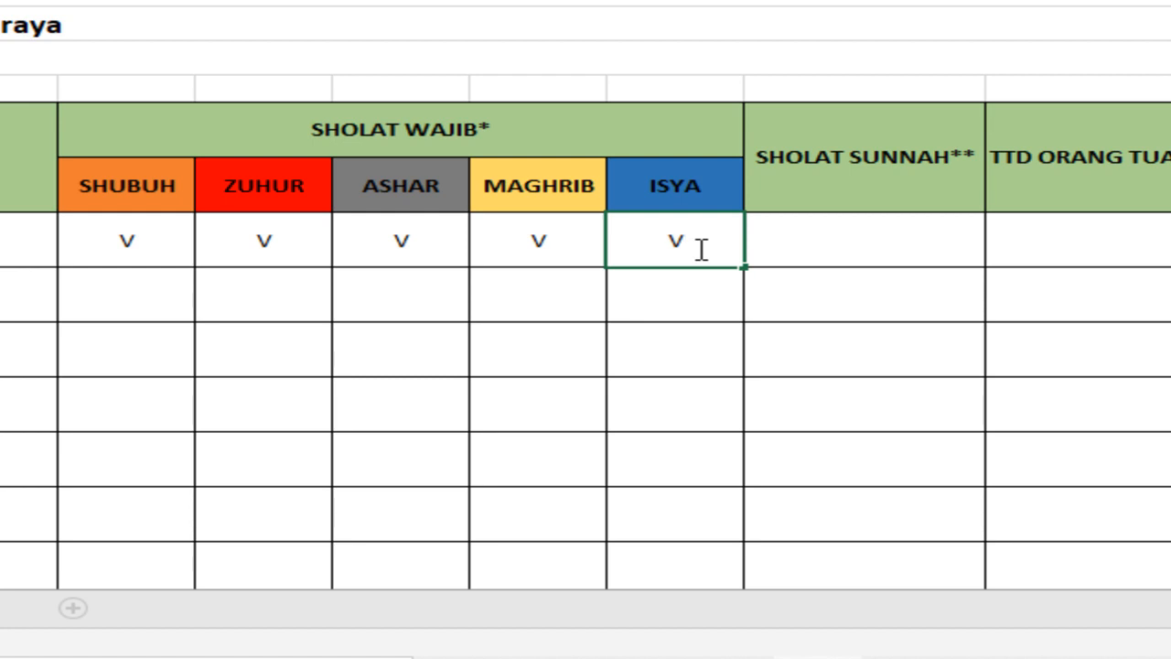
Step: Fill in the SHOLAT SUNNAH cell for 11-Sep-20 with "Sholat Dhuha, Sholat Rawatib Zuhur,"
{"action": "left_click", "coordinate": [840, 252]}
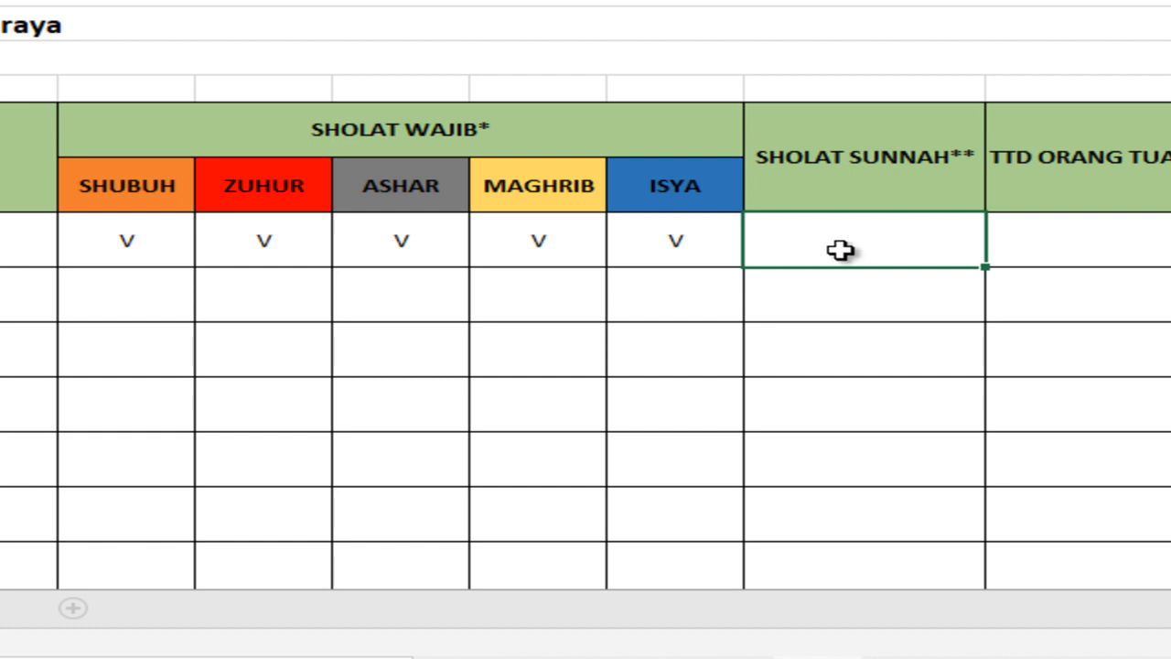
{"action": "type", "text": "s"}
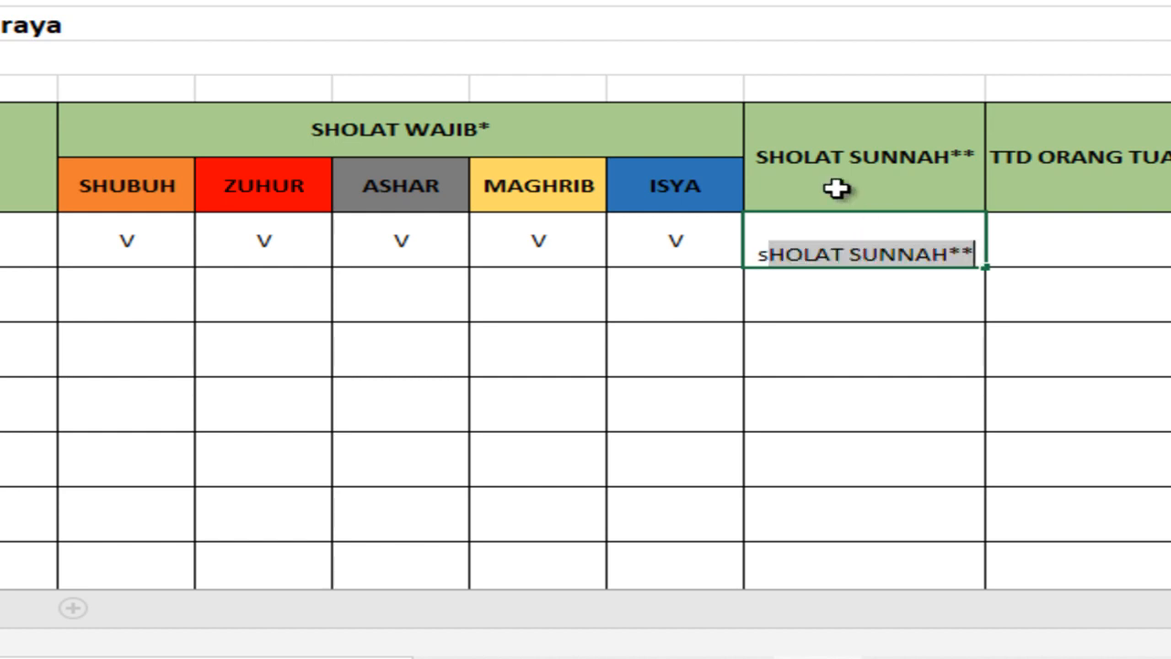
{"action": "key", "text": "BackSpace"}
{"action": "key", "text": "BackSpace"}
{"action": "type", "text": "Sholat "}
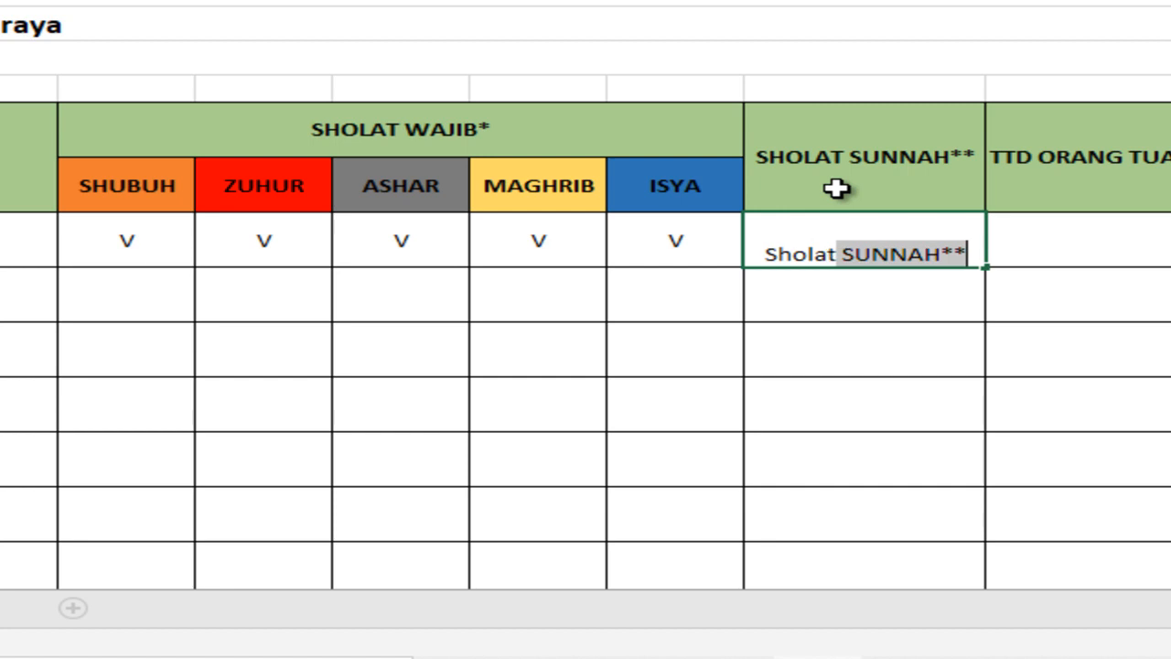
{"action": "type", "text": "Dhuha"}
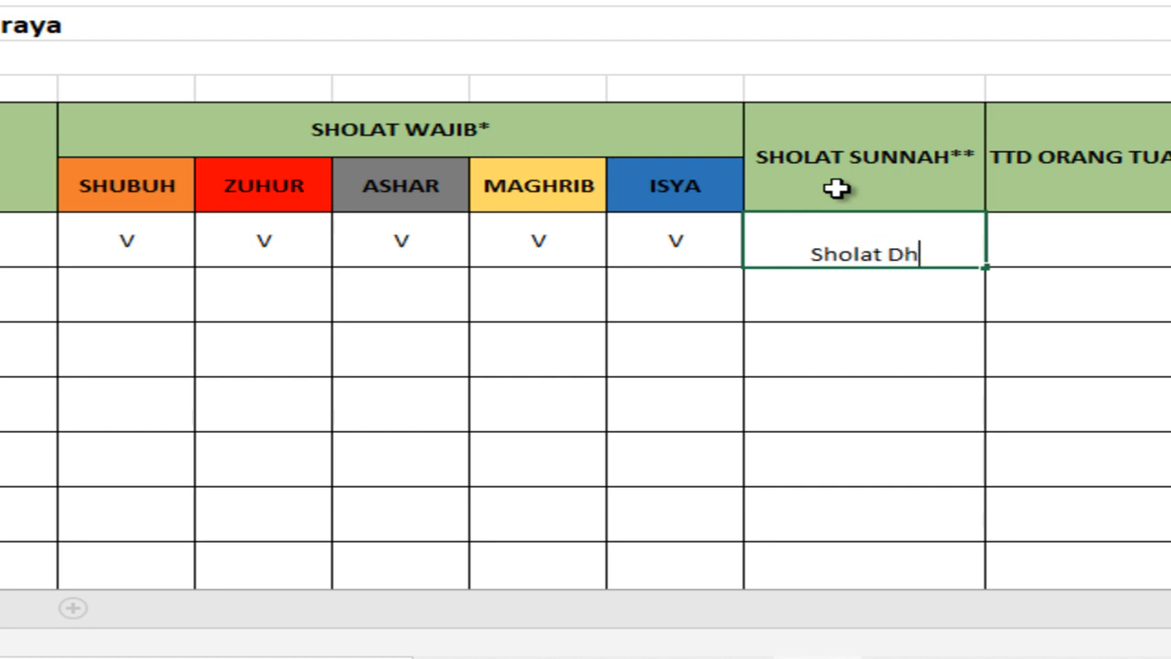
{"action": "type", "text": ","}
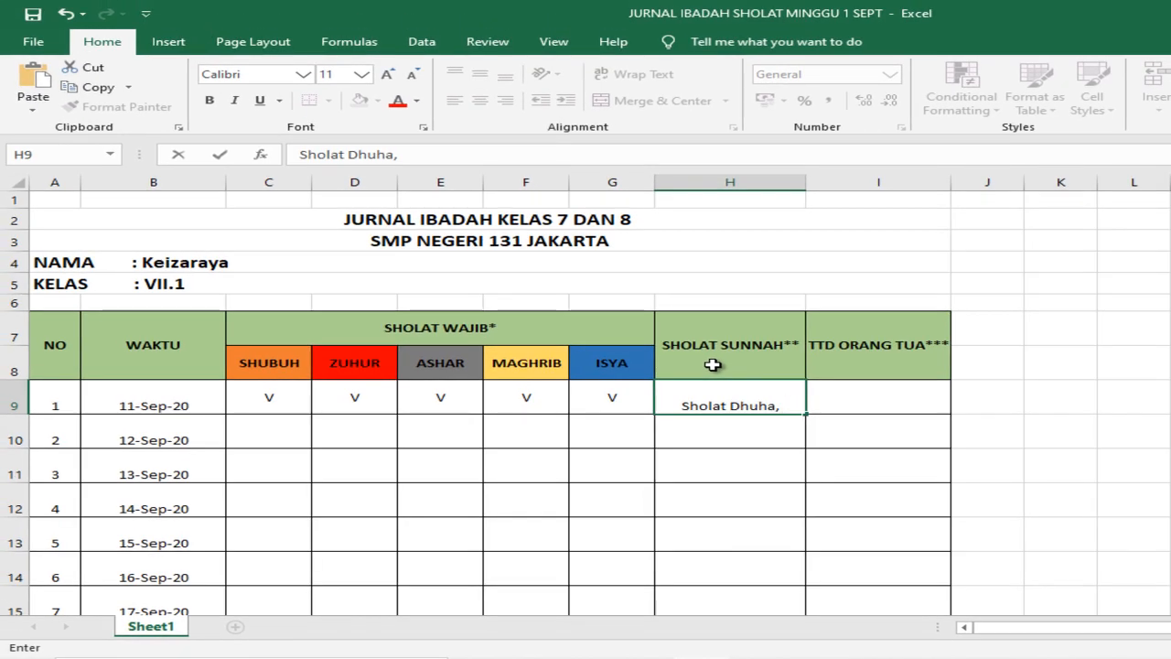
{"action": "type", "text": "Sholat Rawatib "}
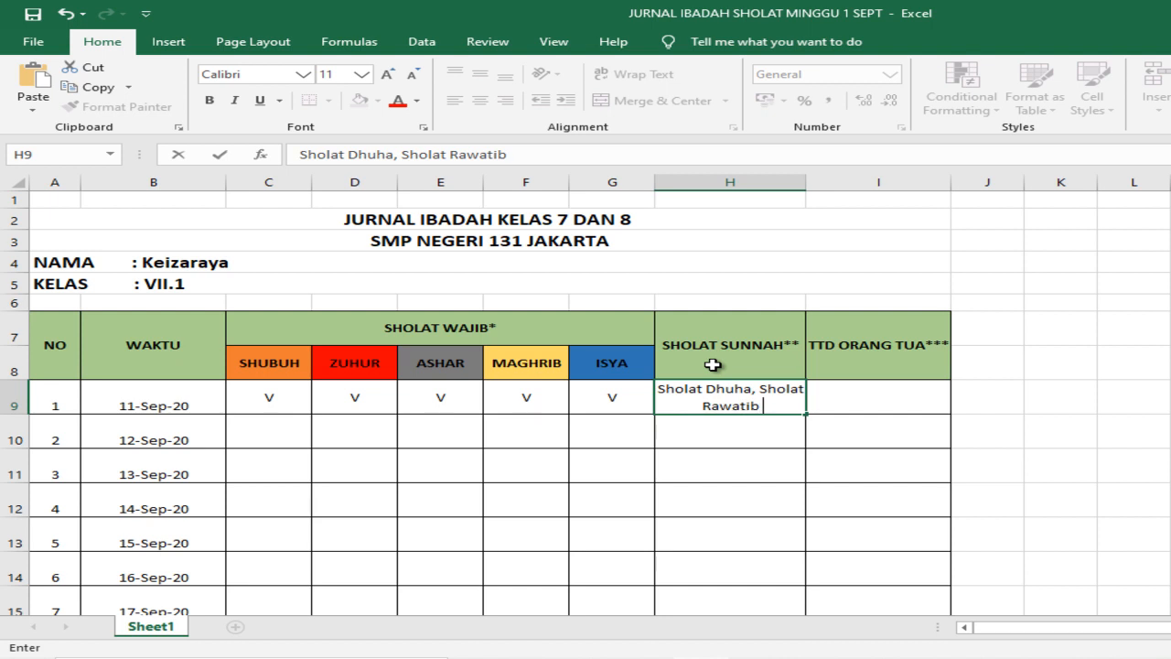
{"action": "type", "text": "Zuh"}
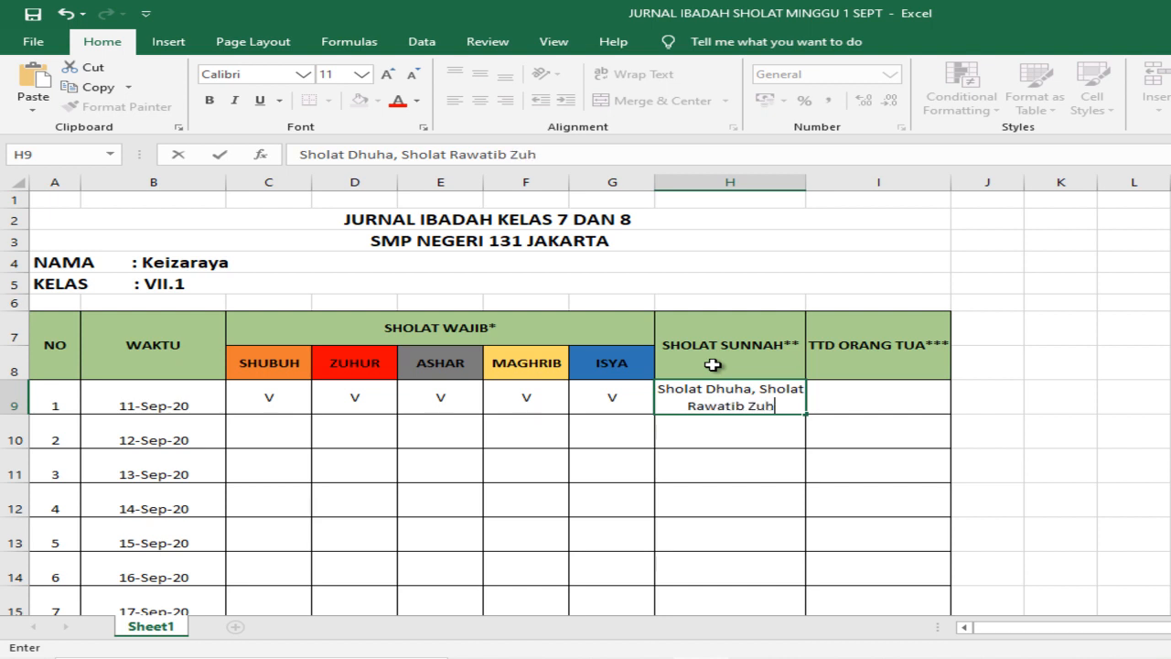
{"action": "type", "text": "ur,"}
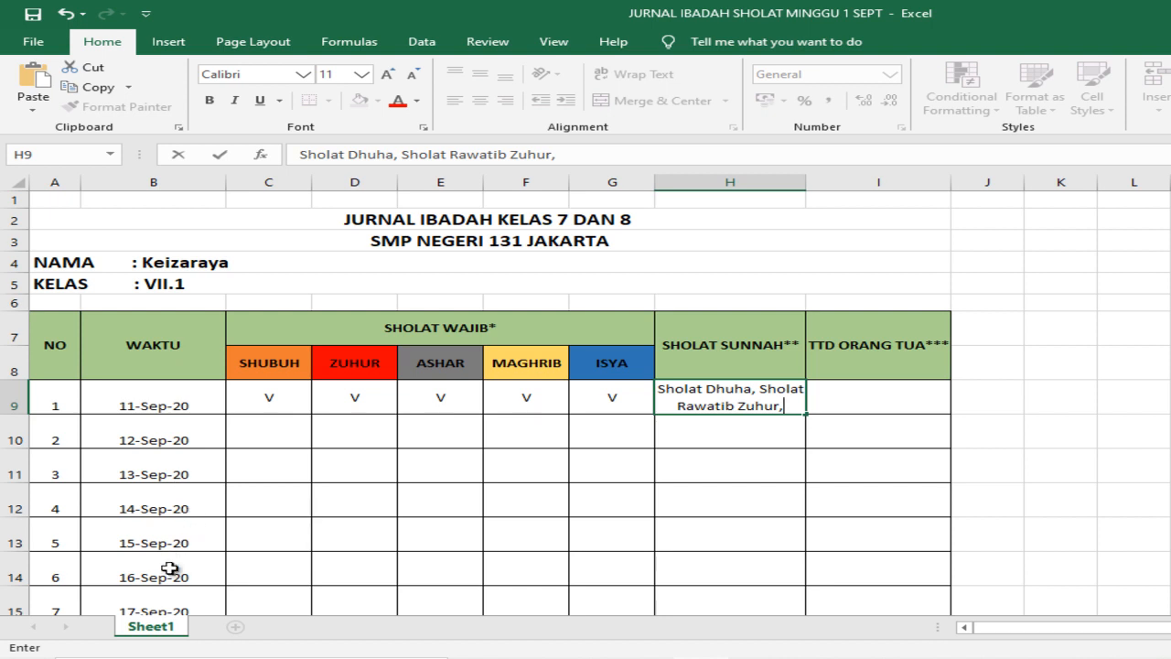
Step: Enter H in the SHUBUH cell for 12-Sep-20 and centre it horizontally and vertically
{"action": "scroll", "coordinate": [190, 560], "scroll_direction": "down", "scroll_amount": 2}
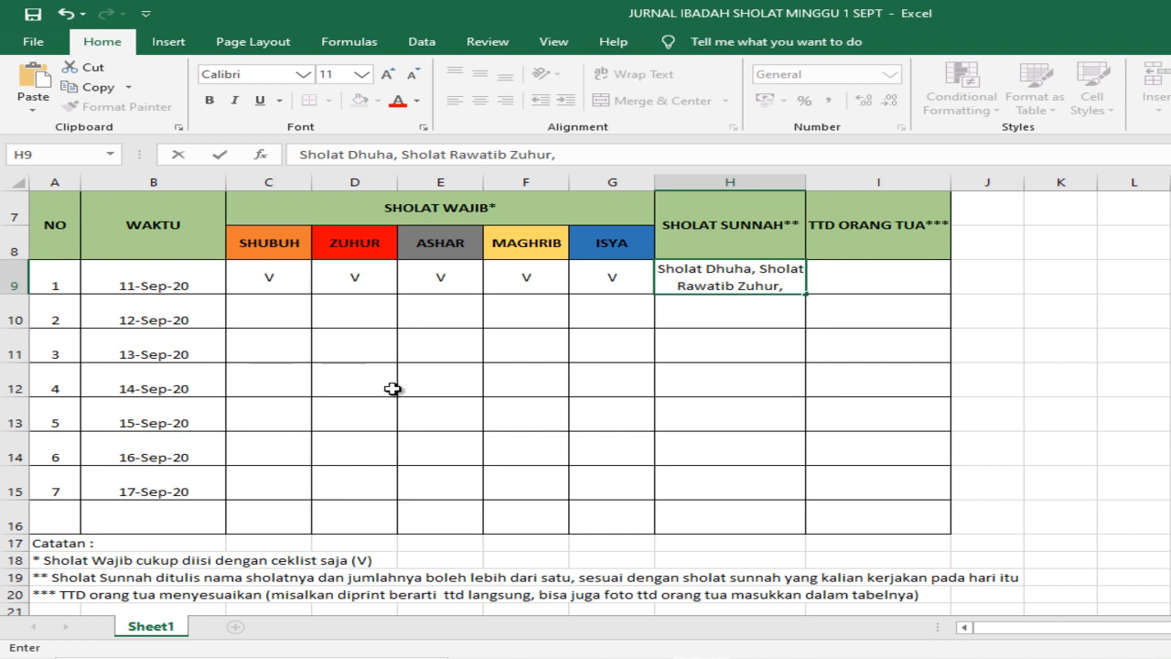
{"action": "left_click", "coordinate": [266, 315]}
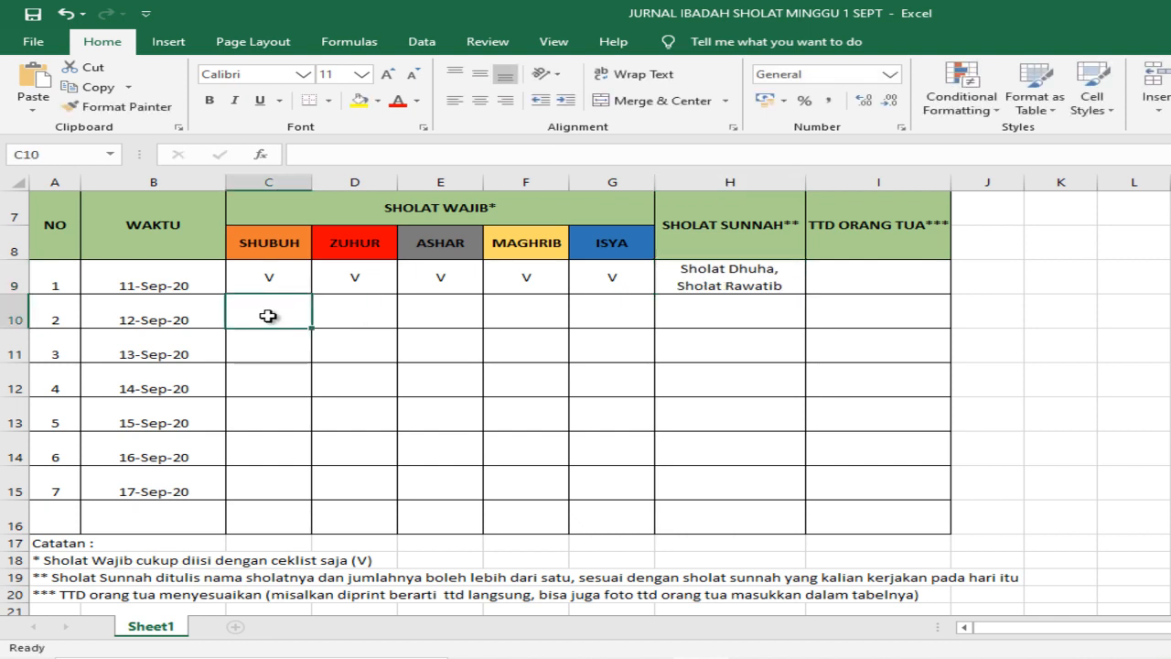
{"action": "type", "text": "H"}
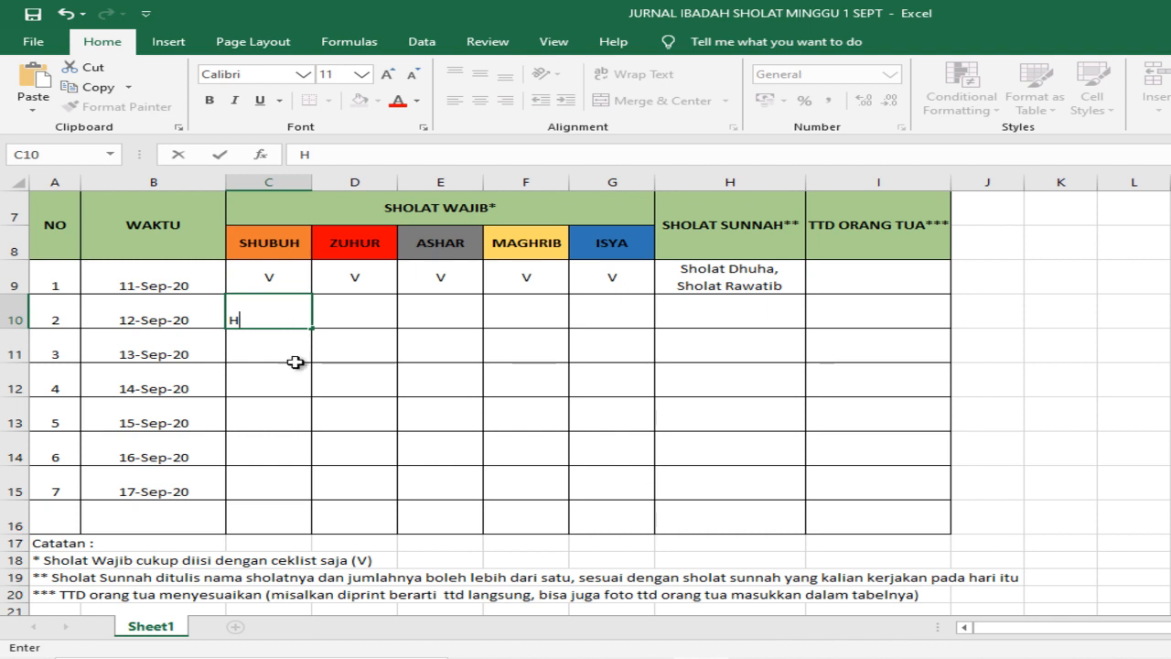
{"action": "left_click", "coordinate": [355, 355]}
{"action": "left_click", "coordinate": [261, 318]}
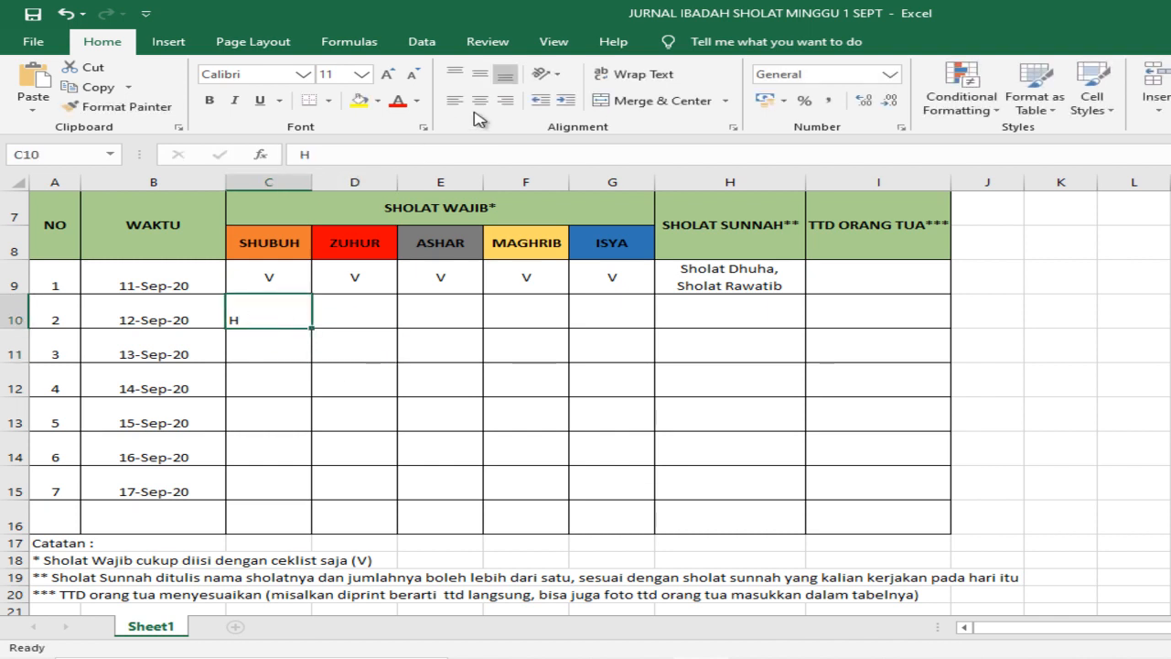
{"action": "left_click", "coordinate": [482, 103]}
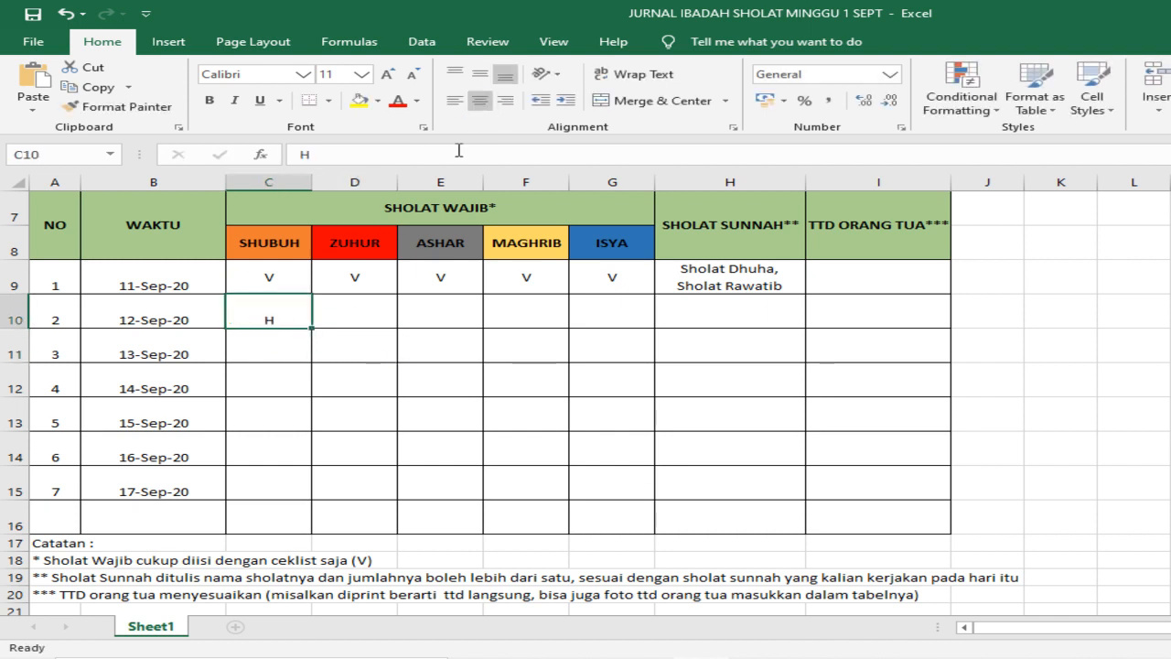
{"action": "left_click", "coordinate": [480, 75]}
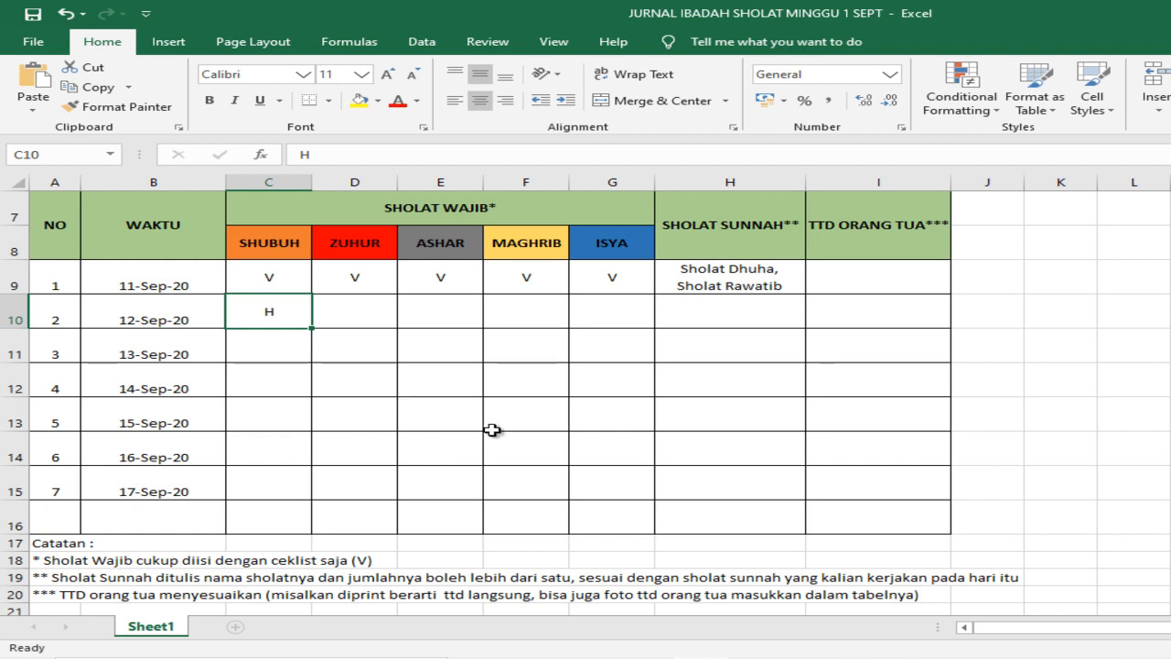
{"action": "scroll", "coordinate": [489, 428], "scroll_direction": "up", "scroll_amount": 2}
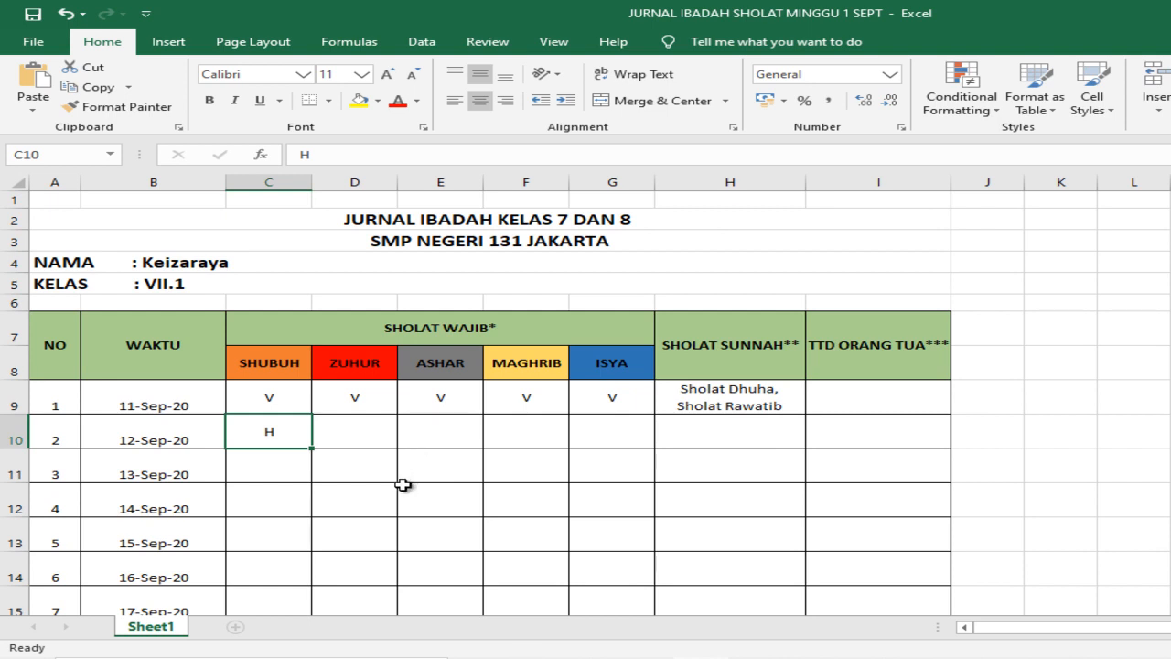
{"action": "scroll", "coordinate": [295, 508], "scroll_direction": "down", "scroll_amount": 2}
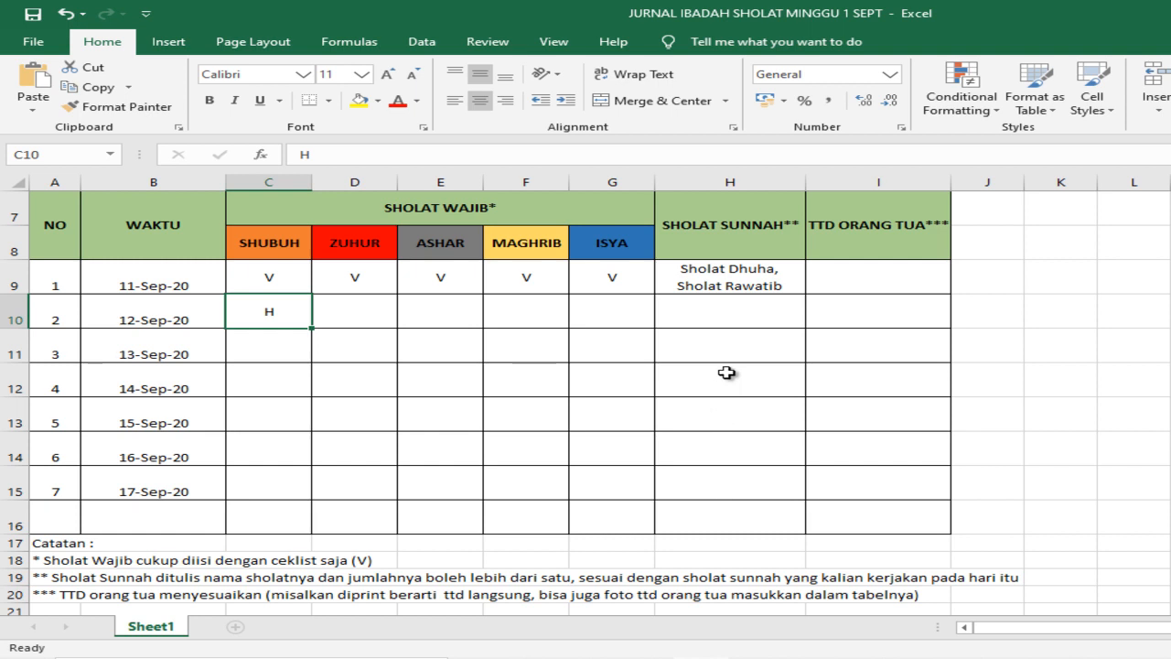
{"action": "scroll", "coordinate": [439, 369], "scroll_direction": "up", "scroll_amount": 2}
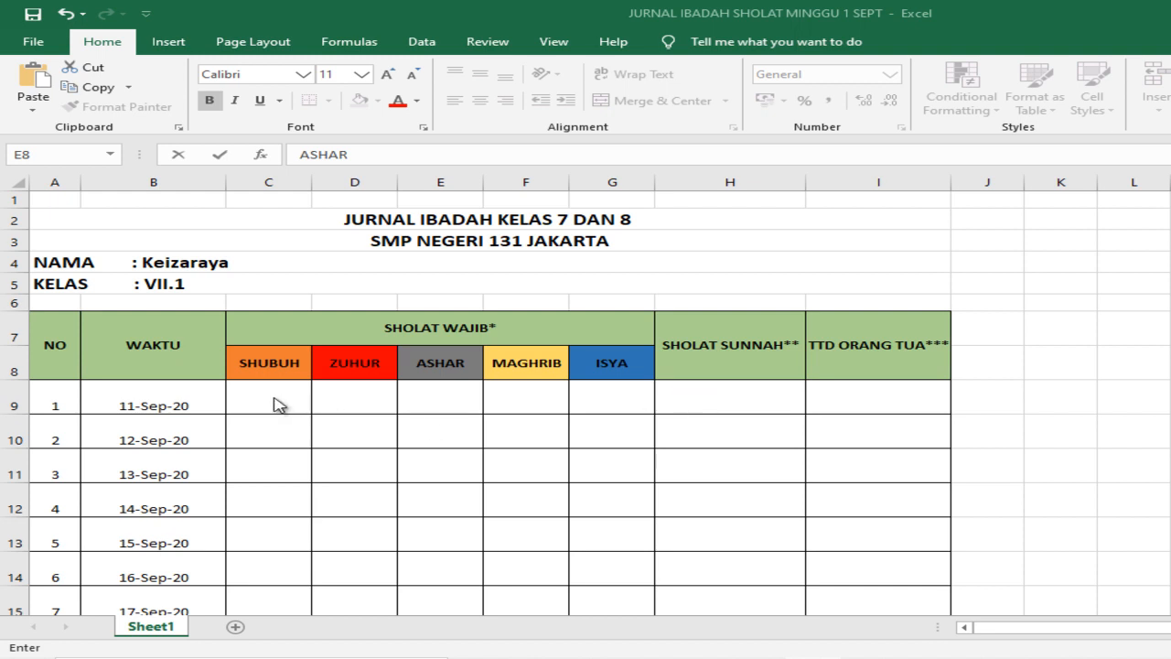
{"action": "type", "text": "V"}
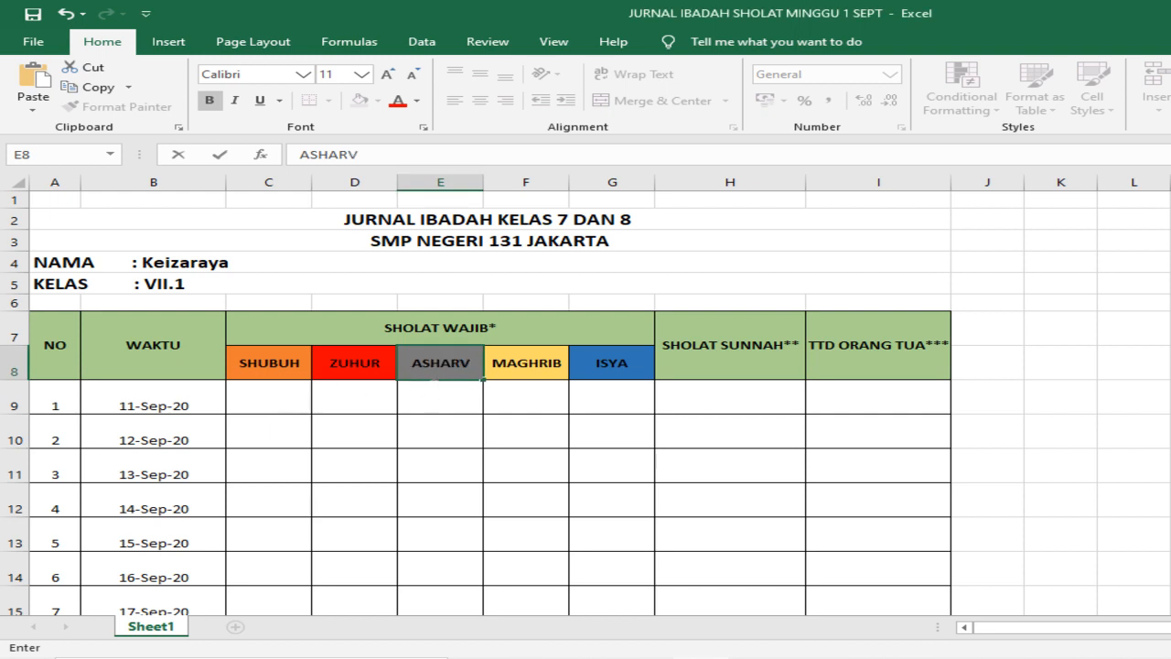
{"action": "left_click", "coordinate": [470, 362]}
{"action": "key", "text": "BackSpace"}
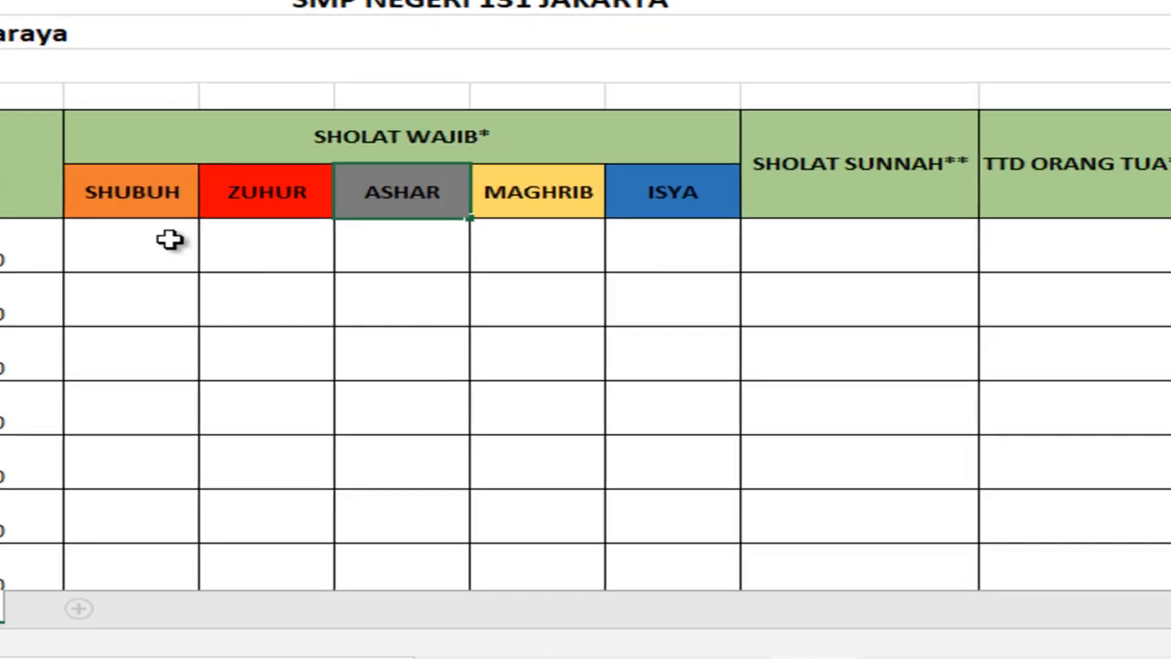
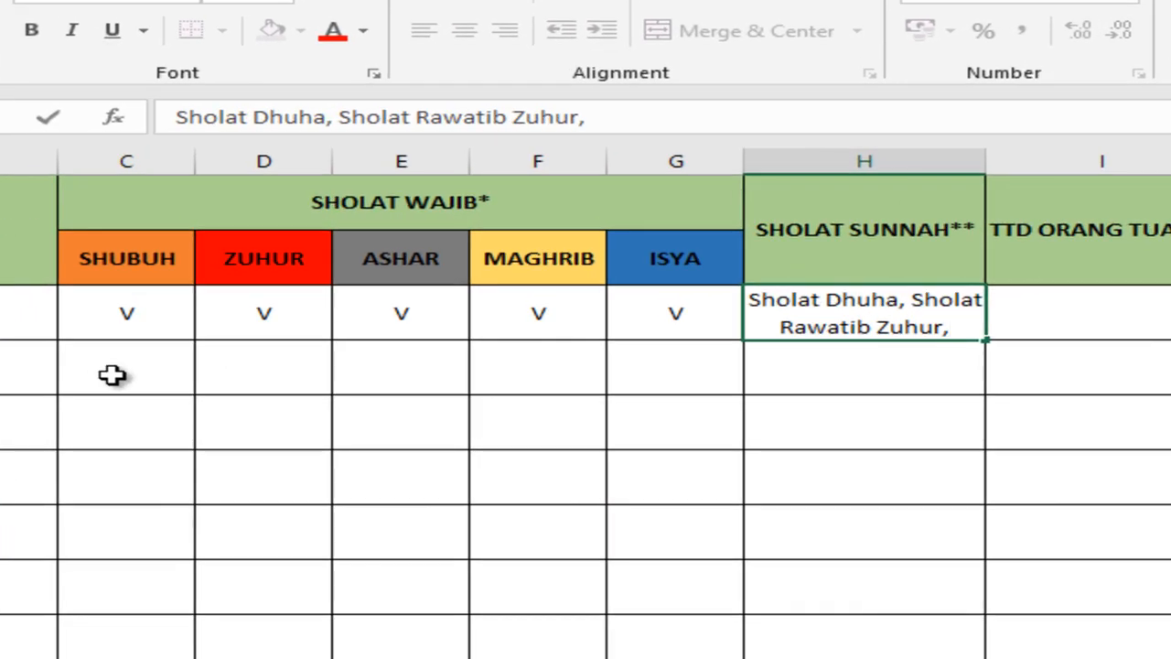
Step: Put H in the 12-Sep-20 row's SHUBUH cell and apply horizontal centre and vertical middle alignment
{"action": "left_click", "coordinate": [121, 374]}
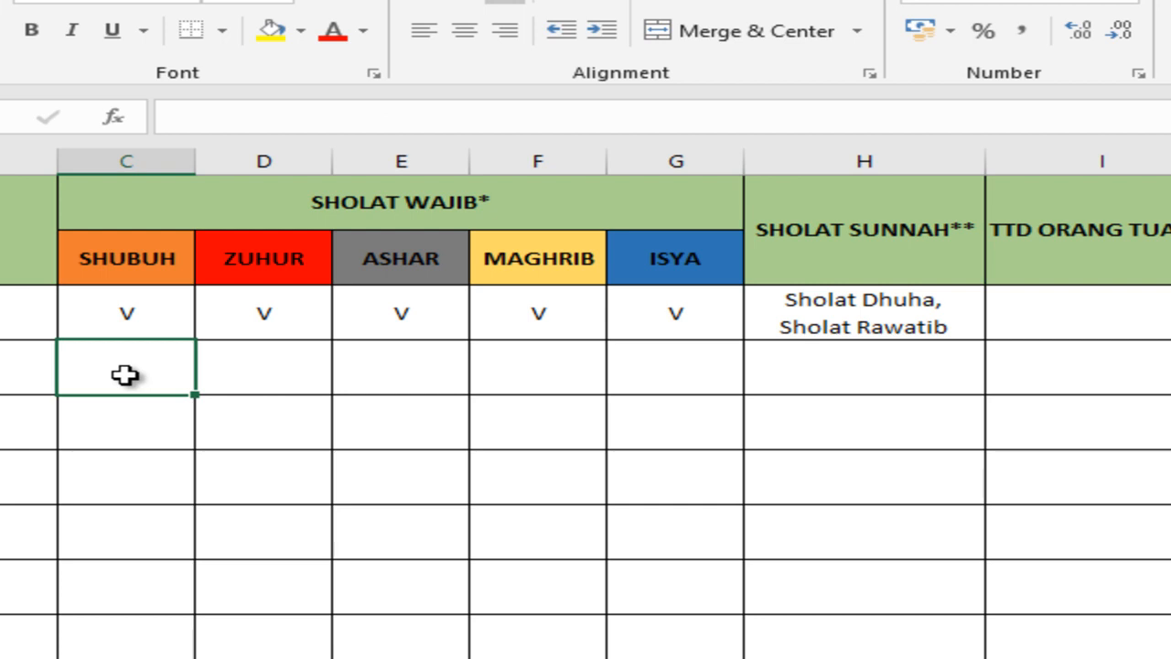
{"action": "type", "text": "H"}
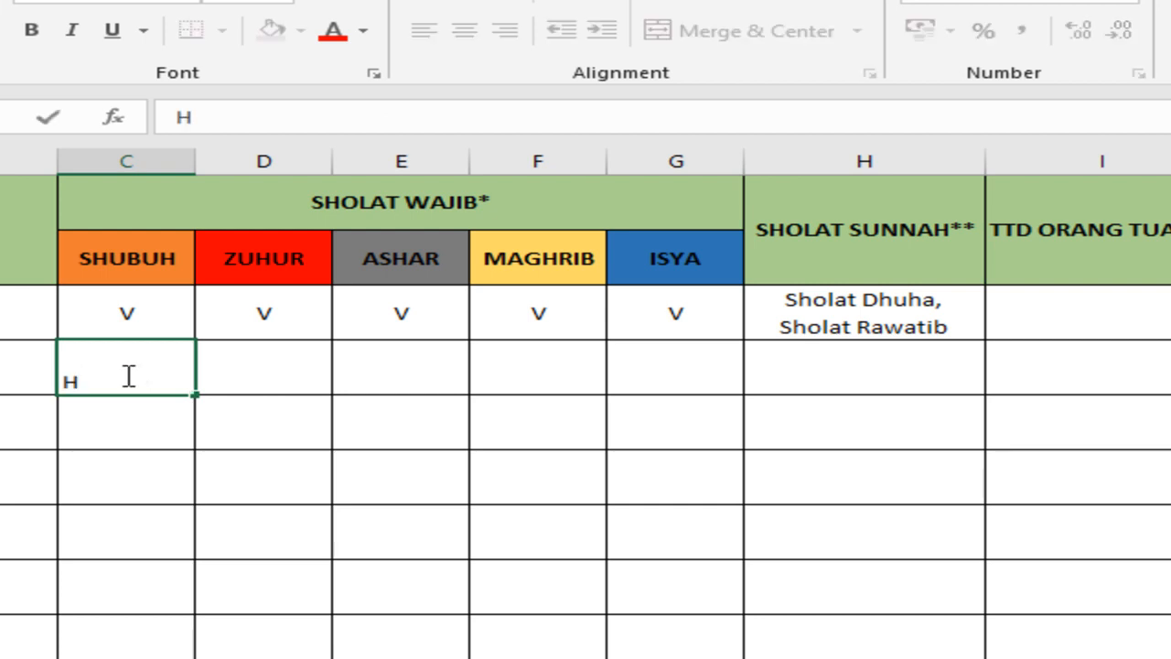
{"action": "left_click", "coordinate": [264, 436]}
{"action": "left_click", "coordinate": [108, 383]}
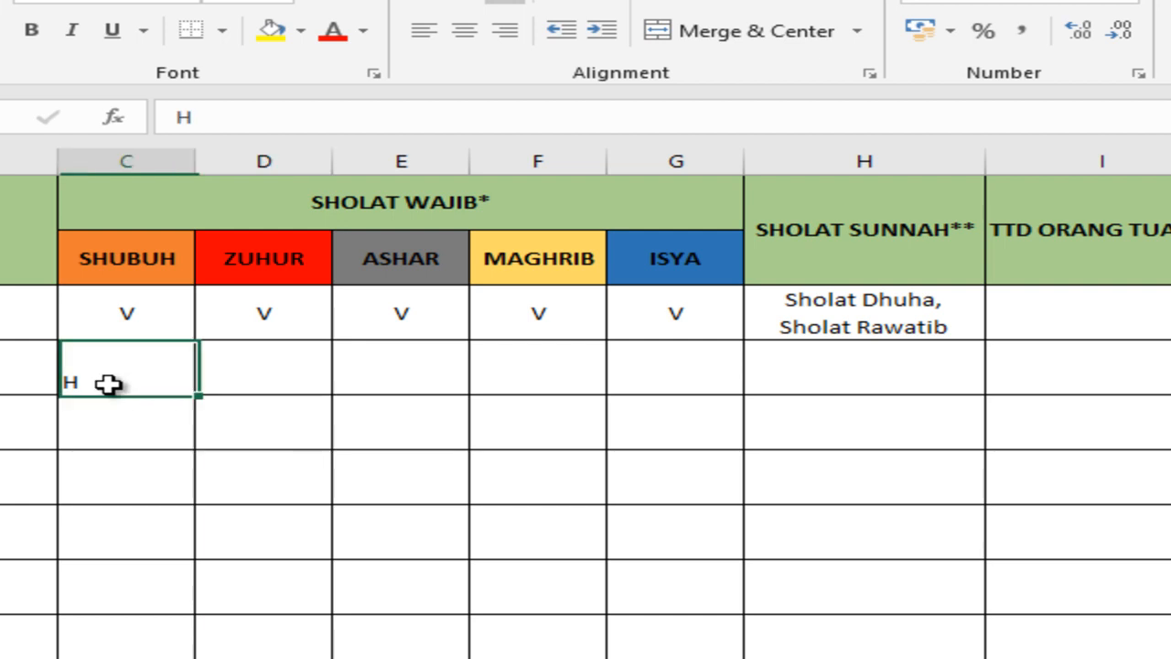
{"action": "left_click", "coordinate": [465, 32]}
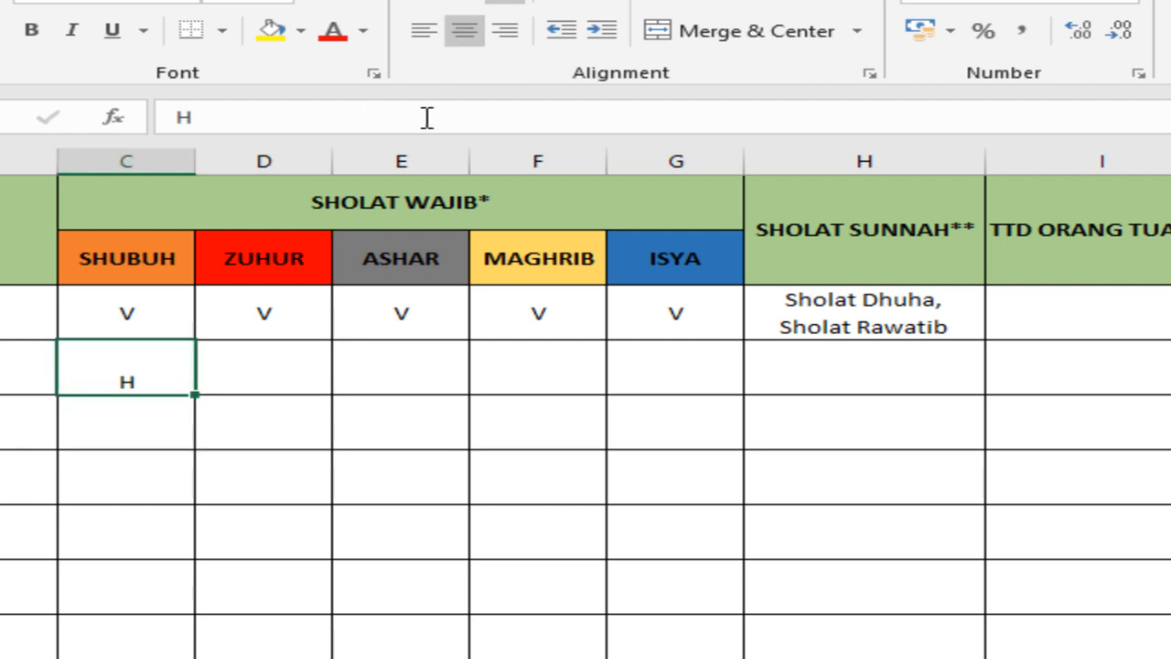
{"action": "left_click", "coordinate": [463, 4]}
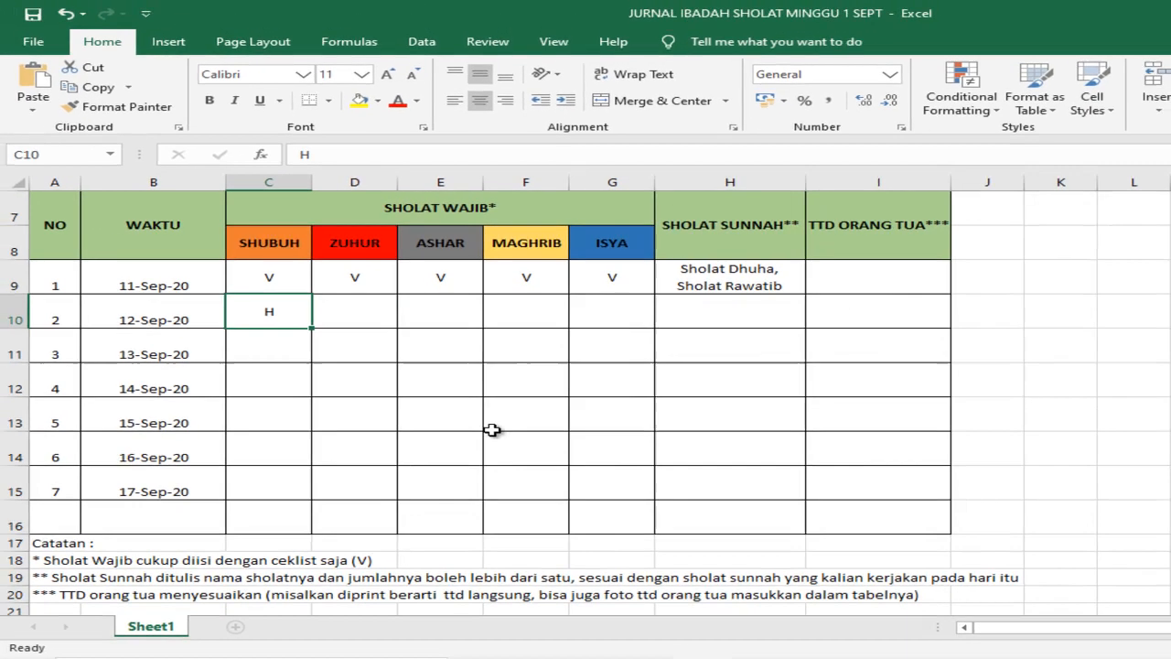
{"action": "scroll", "coordinate": [486, 485], "scroll_direction": "up", "scroll_amount": 1}
{"action": "scroll", "coordinate": [486, 485], "scroll_direction": "up", "scroll_amount": 1}
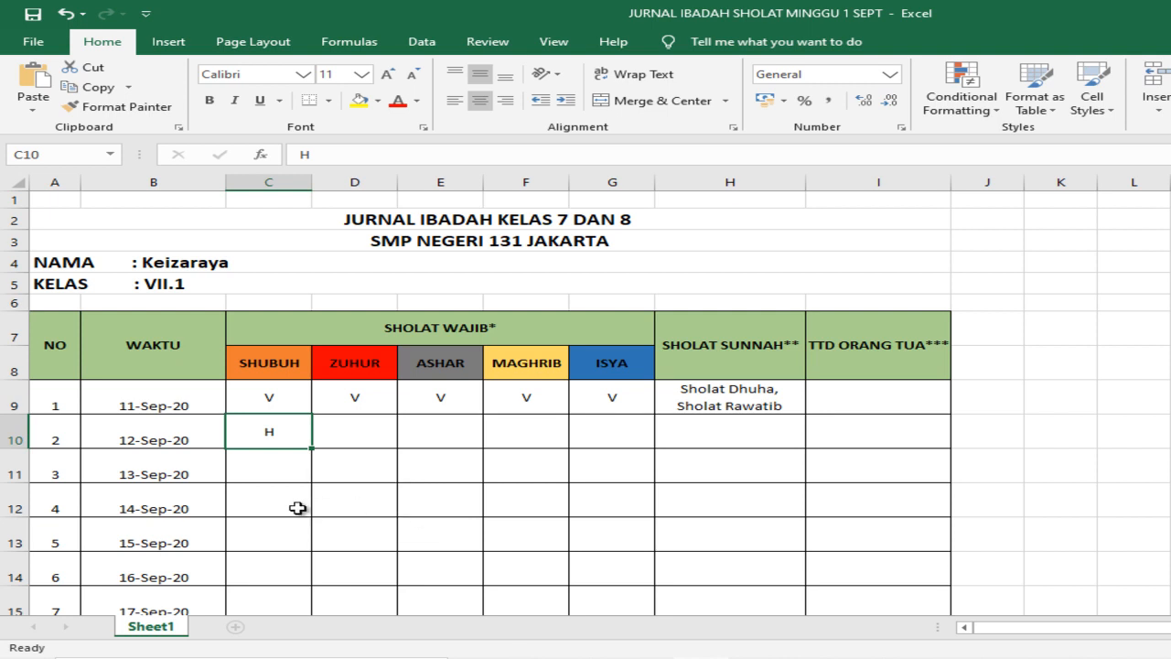
{"action": "scroll", "coordinate": [295, 508], "scroll_direction": "down", "scroll_amount": 2}
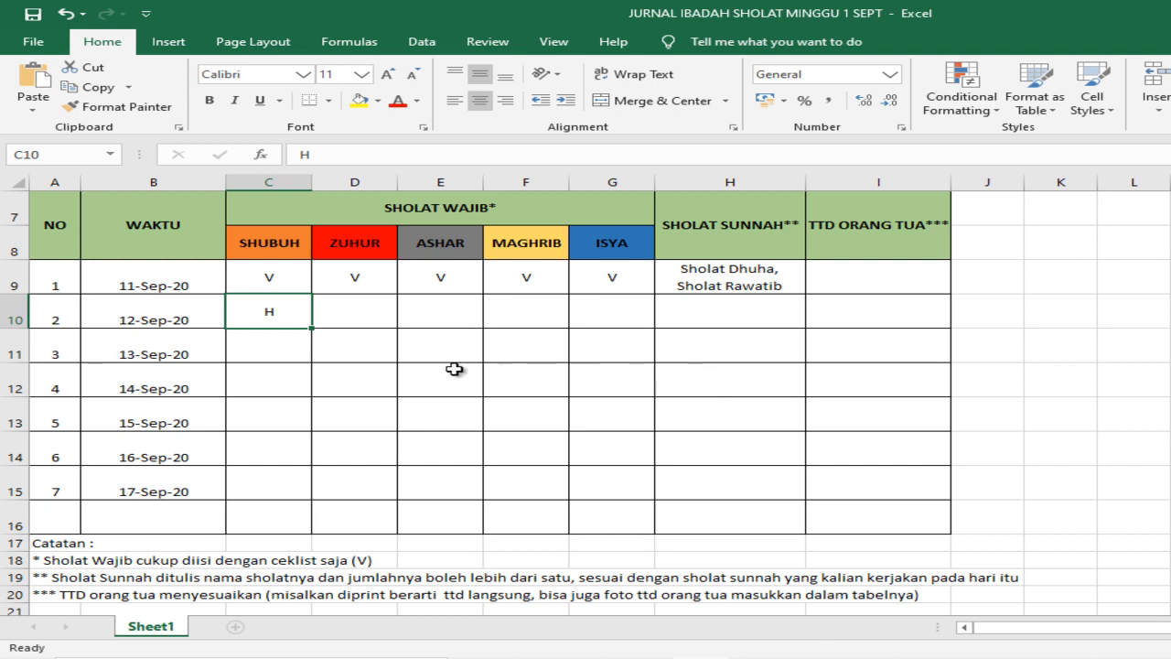
{"action": "scroll", "coordinate": [433, 368], "scroll_direction": "up", "scroll_amount": 2}
{"action": "scroll", "coordinate": [433, 369], "scroll_direction": "up", "scroll_amount": 1}
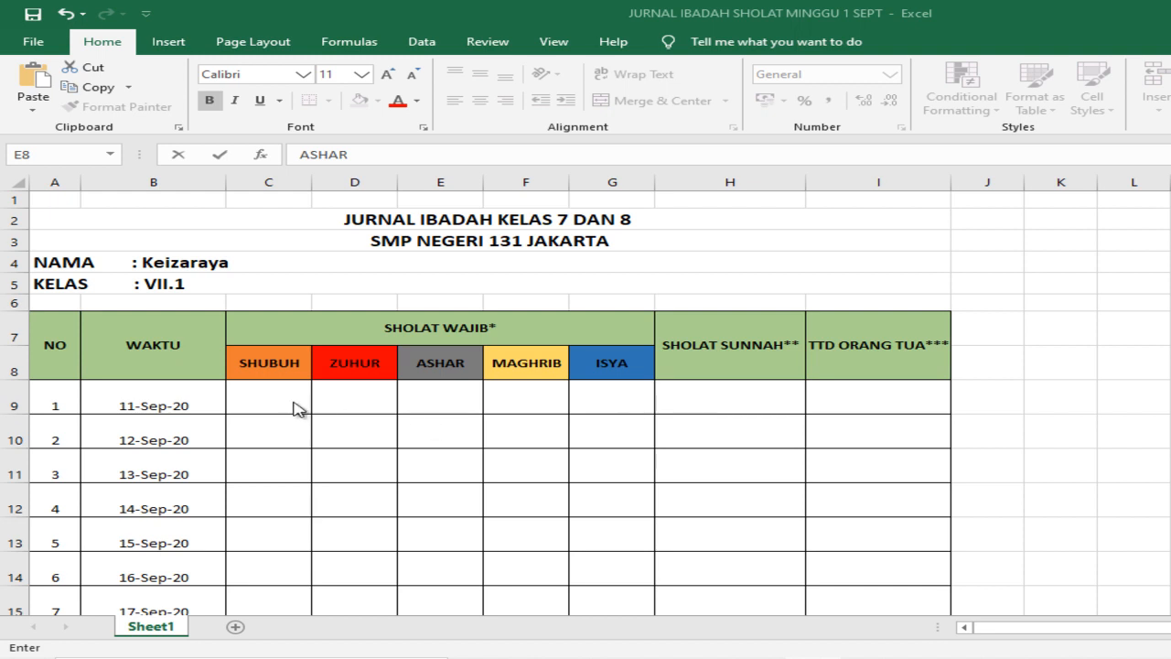
Step: Mark the five SHOLAT WAJIB prayers, SHUBUH through ISYA, with V in the 11-Sep-20 row
{"action": "type", "text": "V"}
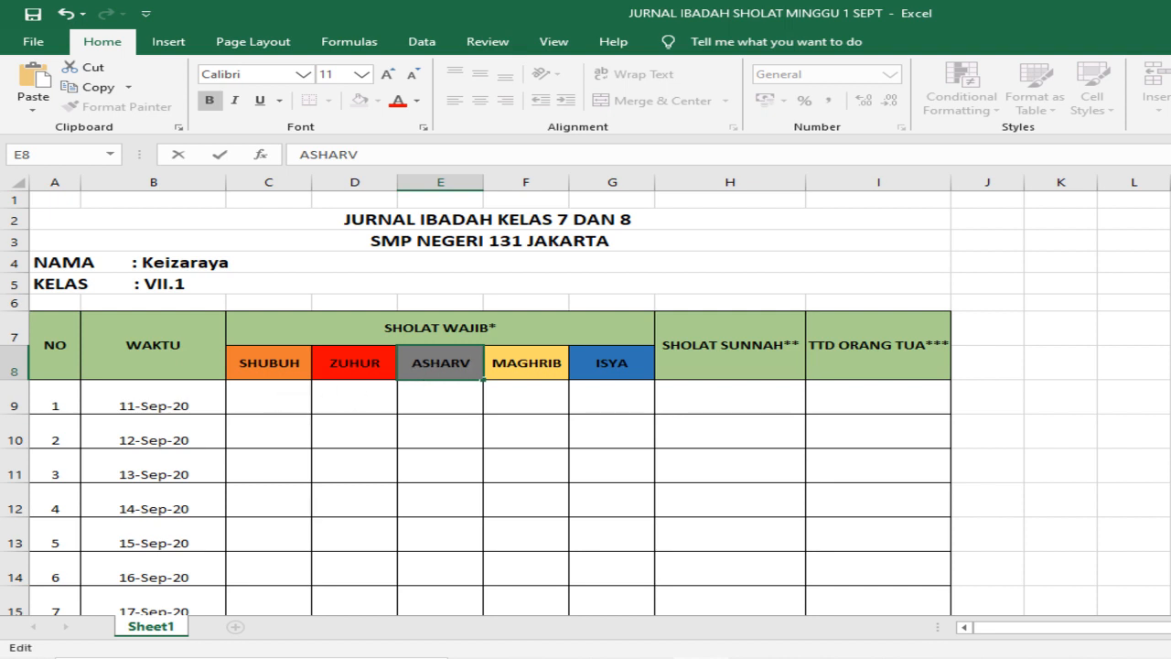
{"action": "key", "text": "BackSpace"}
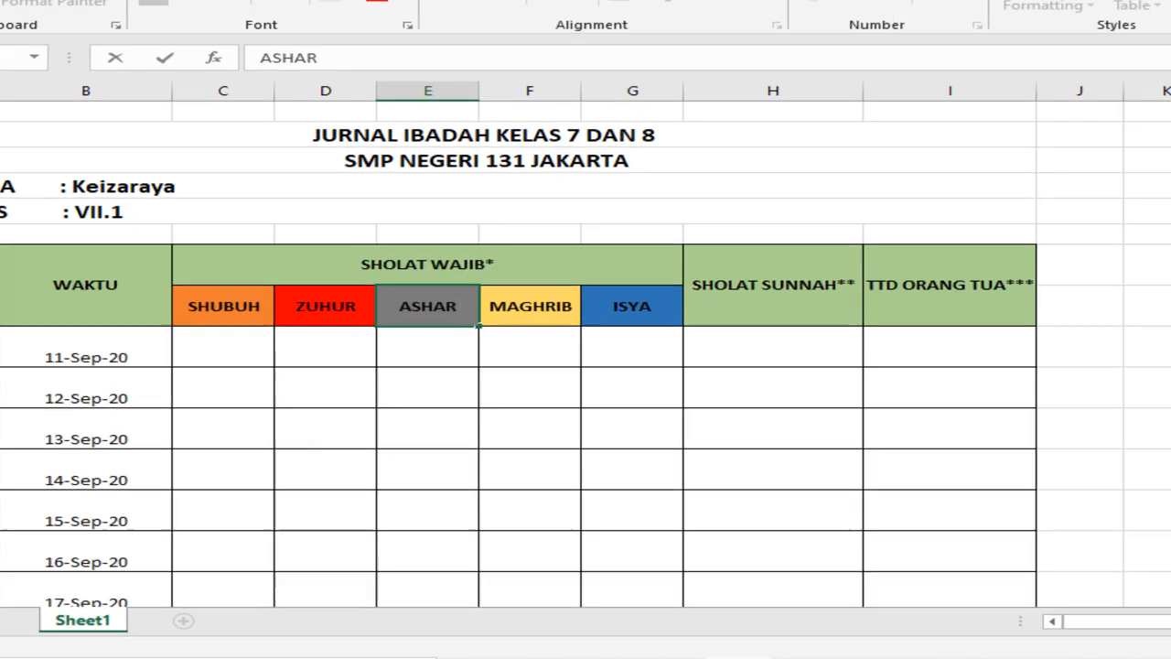
{"action": "left_click", "coordinate": [273, 392]}
{"action": "double_click", "coordinate": [135, 231]}
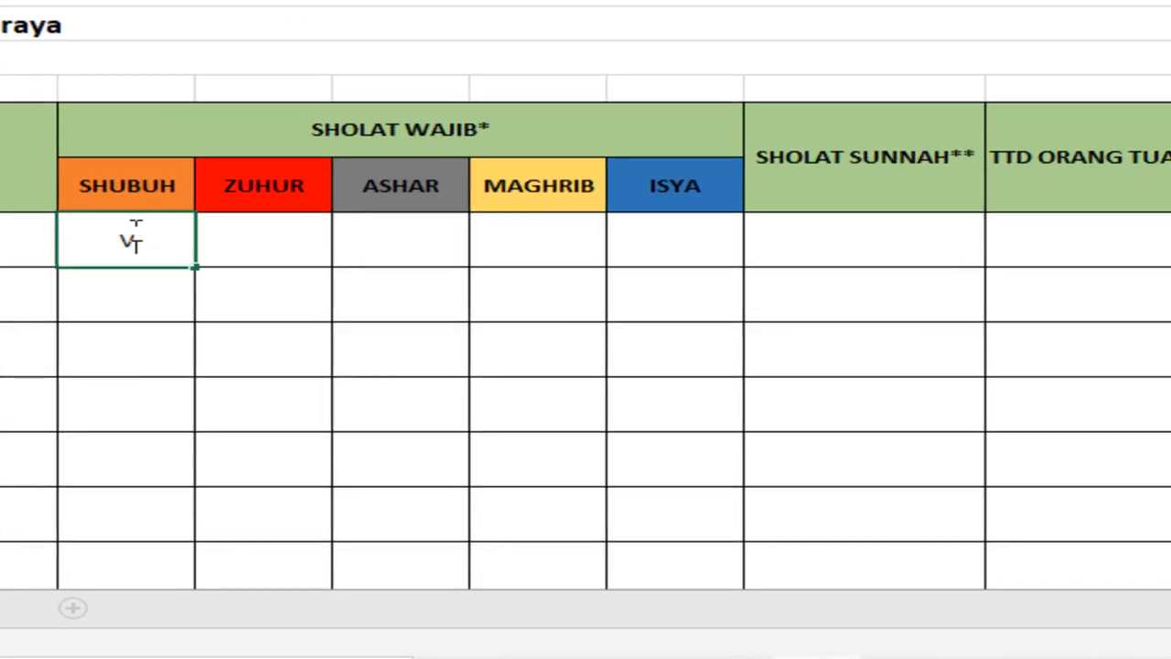
{"action": "left_click", "coordinate": [265, 256]}
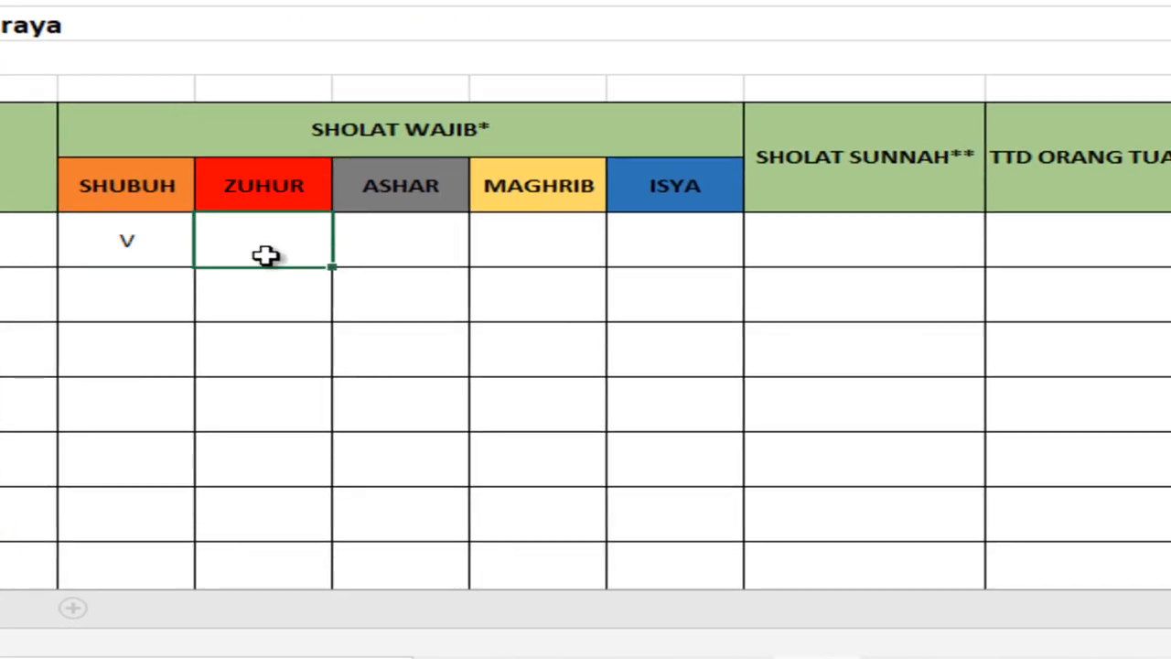
{"action": "type", "text": "V"}
{"action": "left_click", "coordinate": [424, 240]}
{"action": "type", "text": "V"}
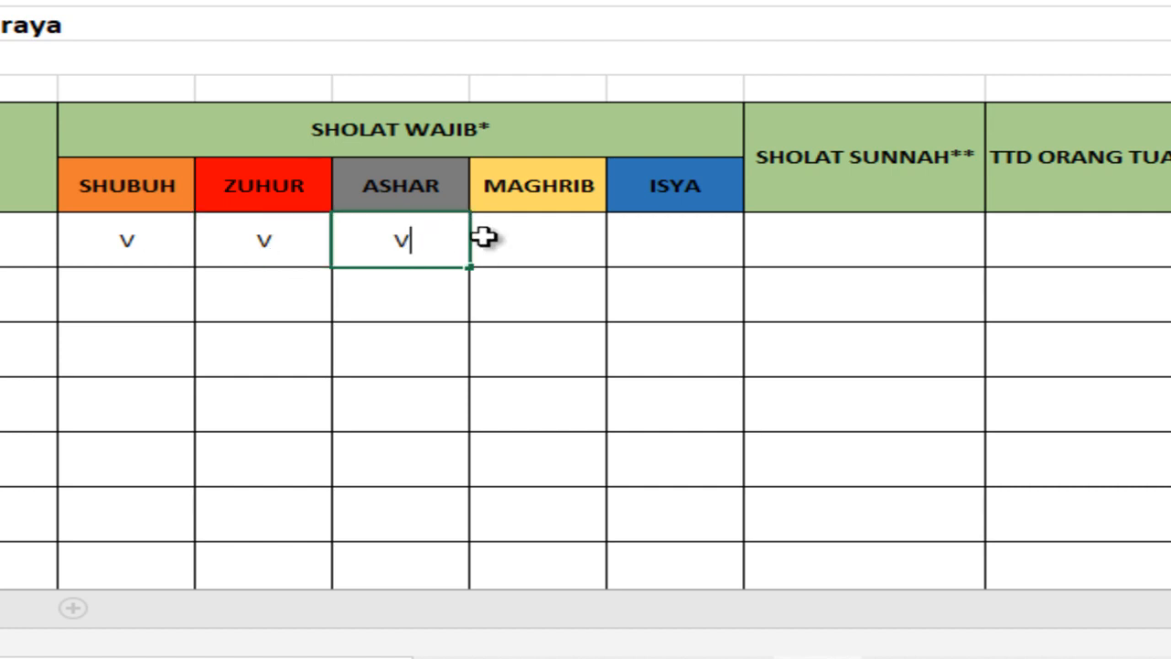
{"action": "left_click", "coordinate": [525, 236]}
{"action": "type", "text": "V"}
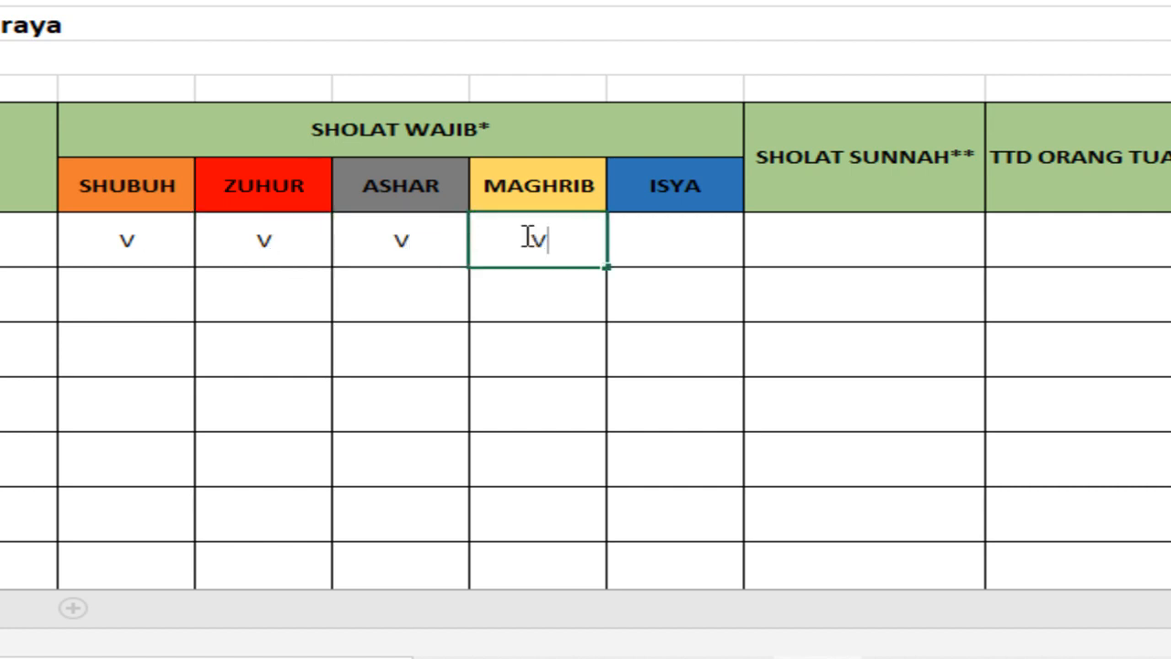
{"action": "left_click", "coordinate": [698, 249]}
{"action": "type", "text": "V"}
Step: Enter "Sholat Dhuha, Sholat Rawatib Zuhur," in the SHOLAT SUNNAH cell for 11-Sep-20
{"action": "left_click", "coordinate": [838, 250]}
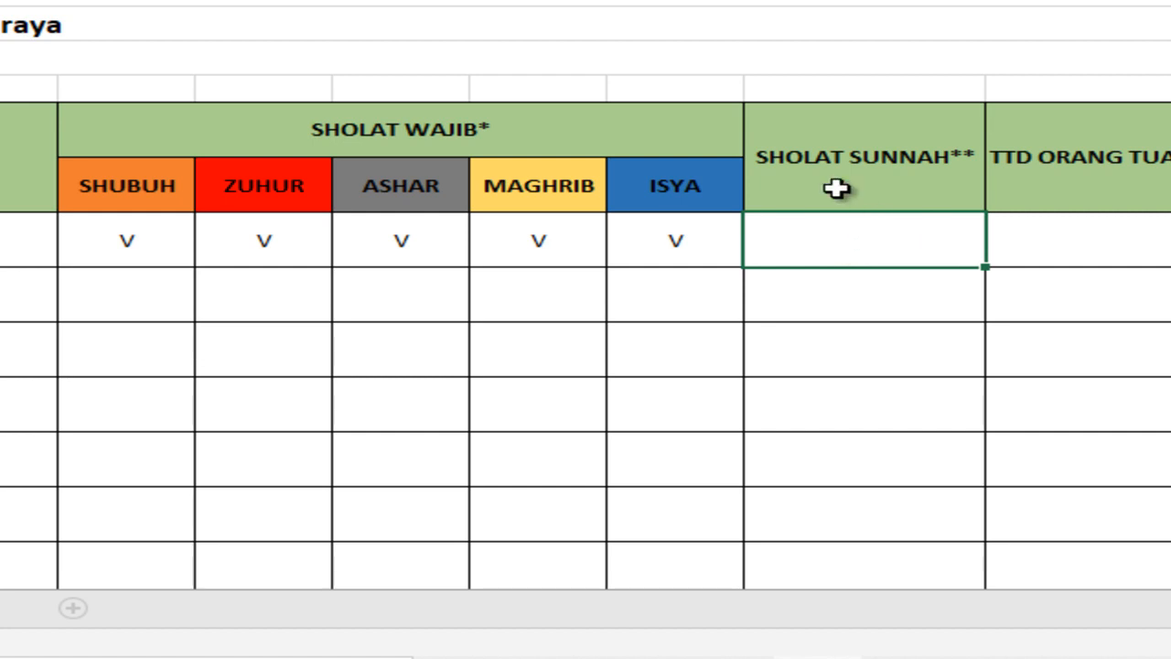
{"action": "type", "text": "s"}
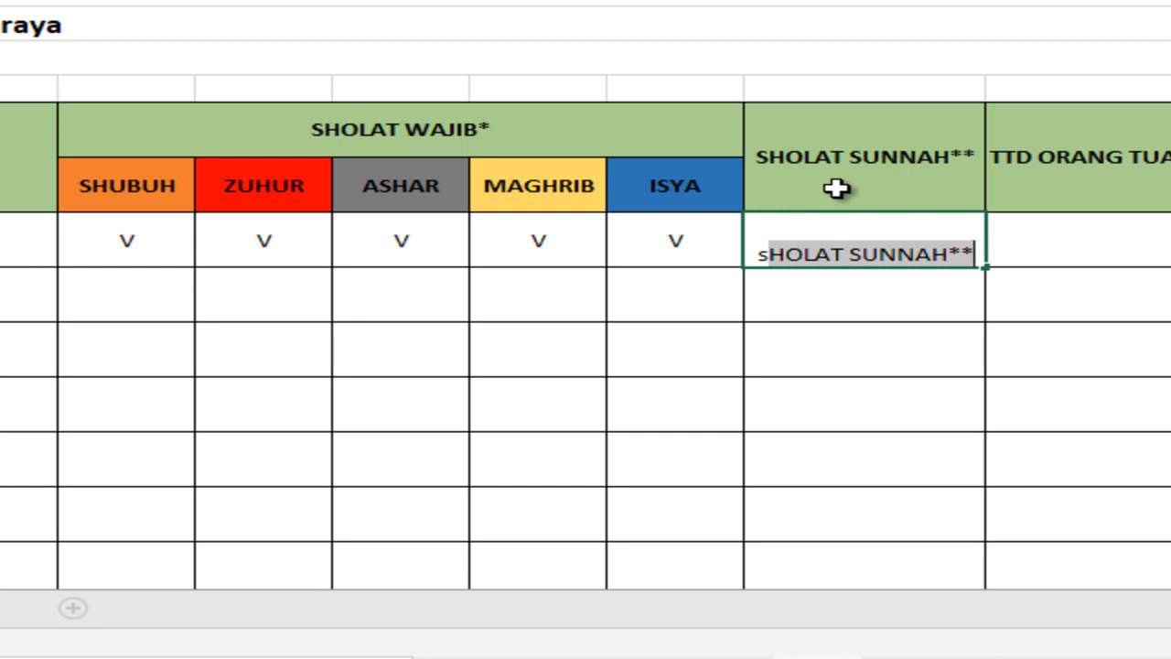
{"action": "key", "text": "Delete"}
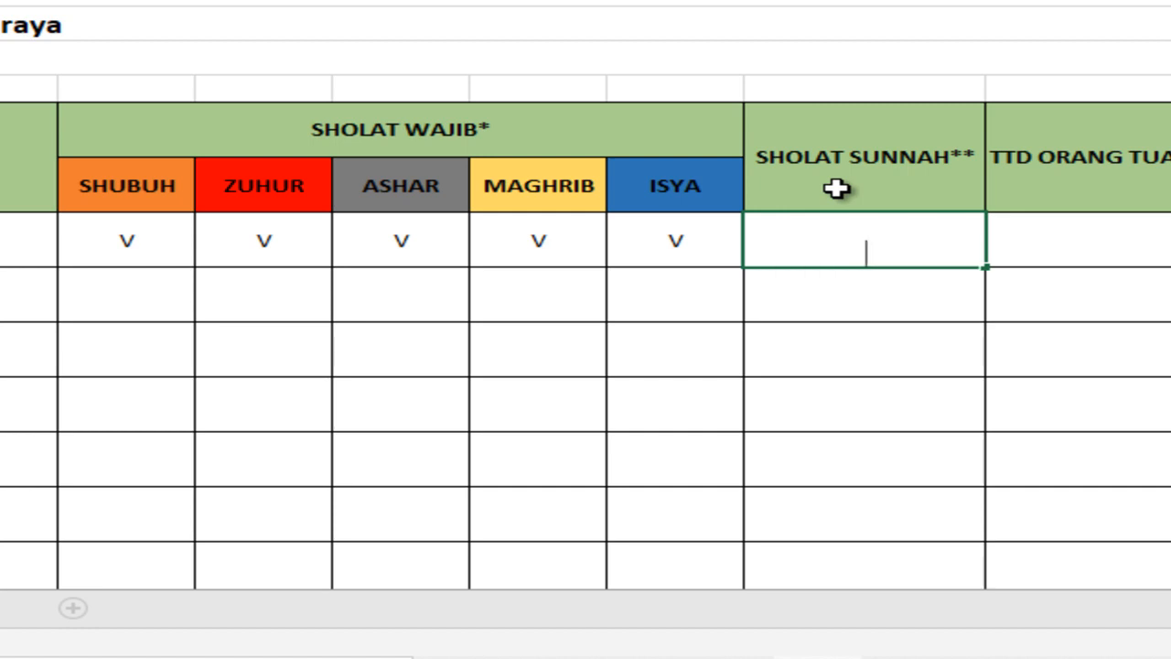
{"action": "type", "text": "Sholat "}
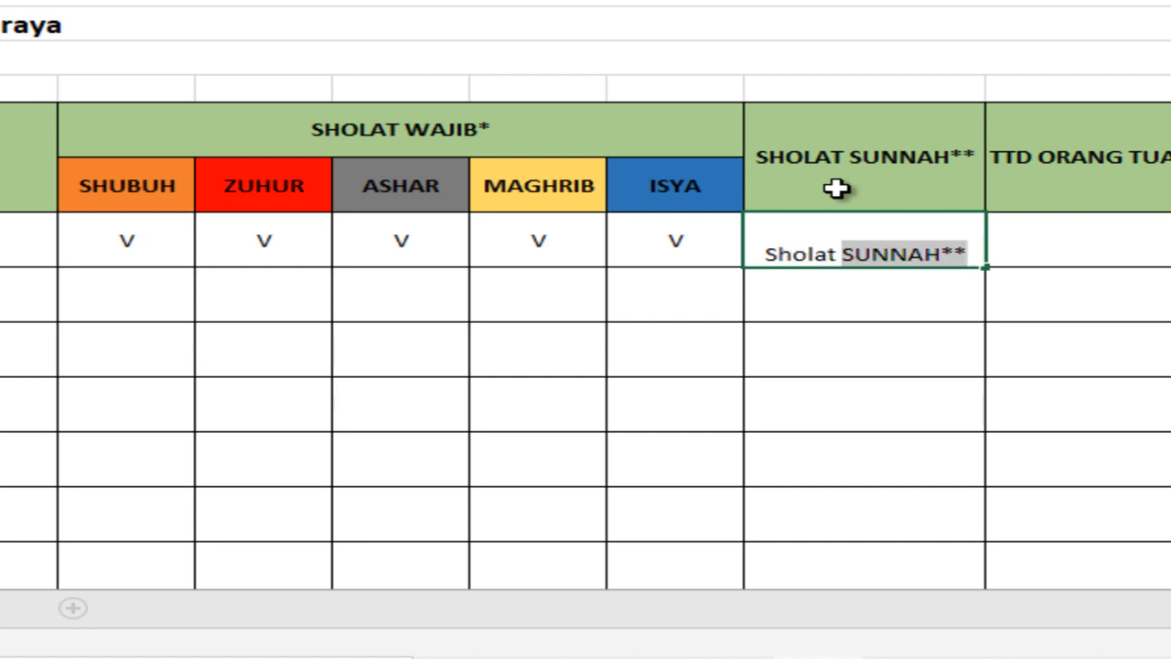
{"action": "type", "text": "Dhuha"}
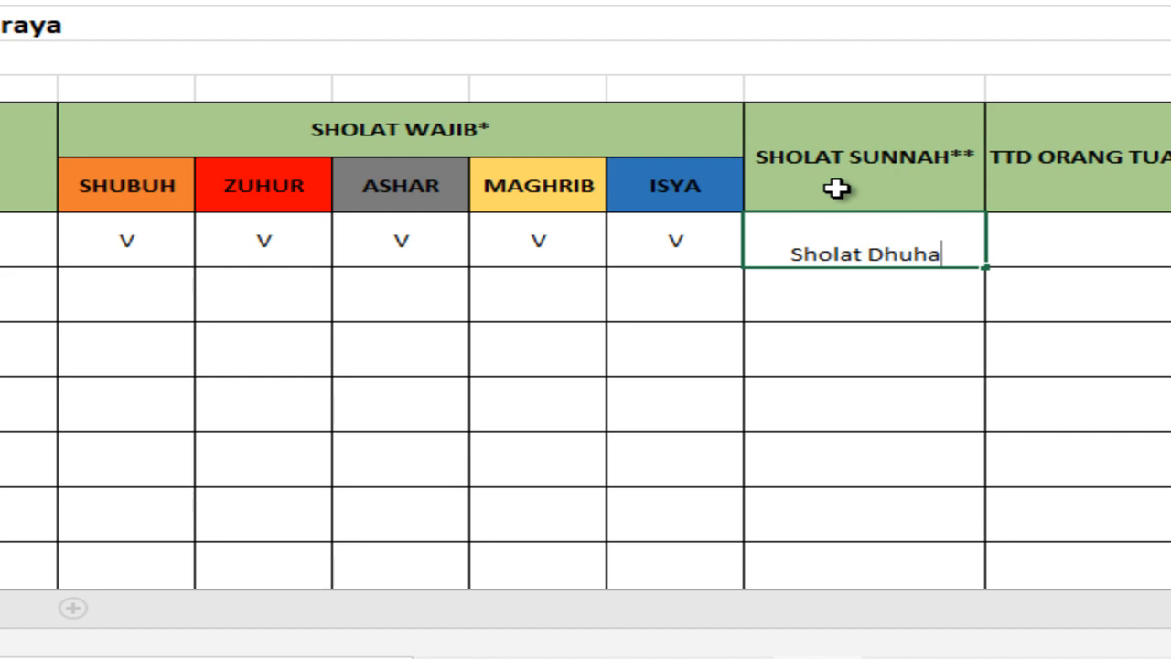
{"action": "type", "text": ","}
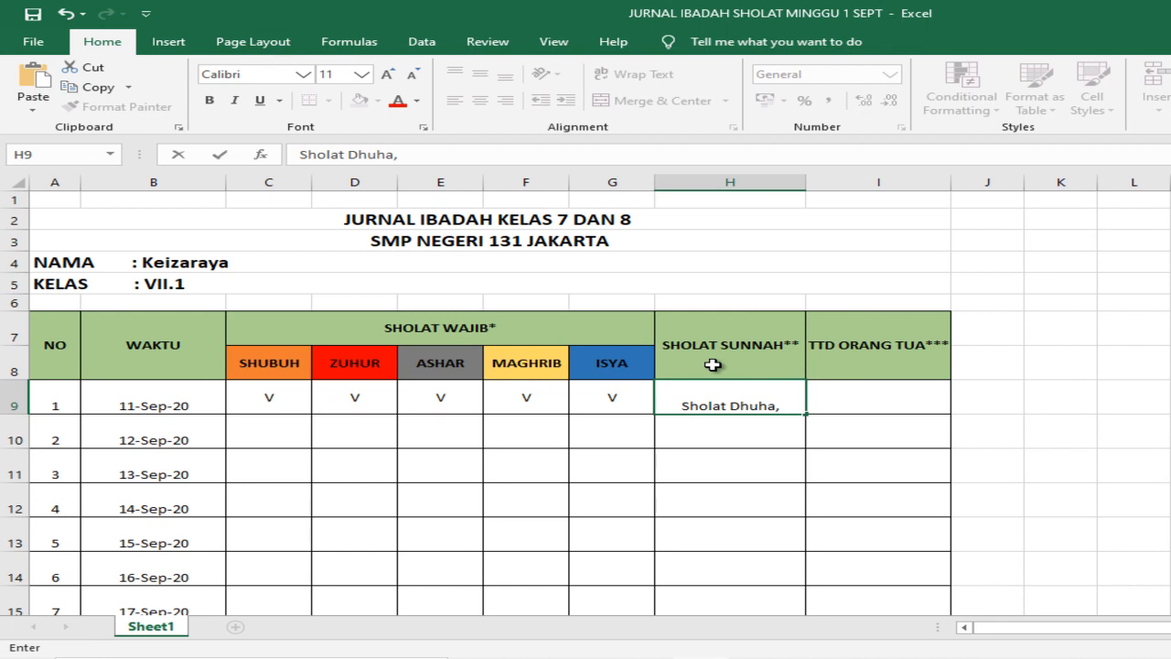
{"action": "type", "text": "Sholat"}
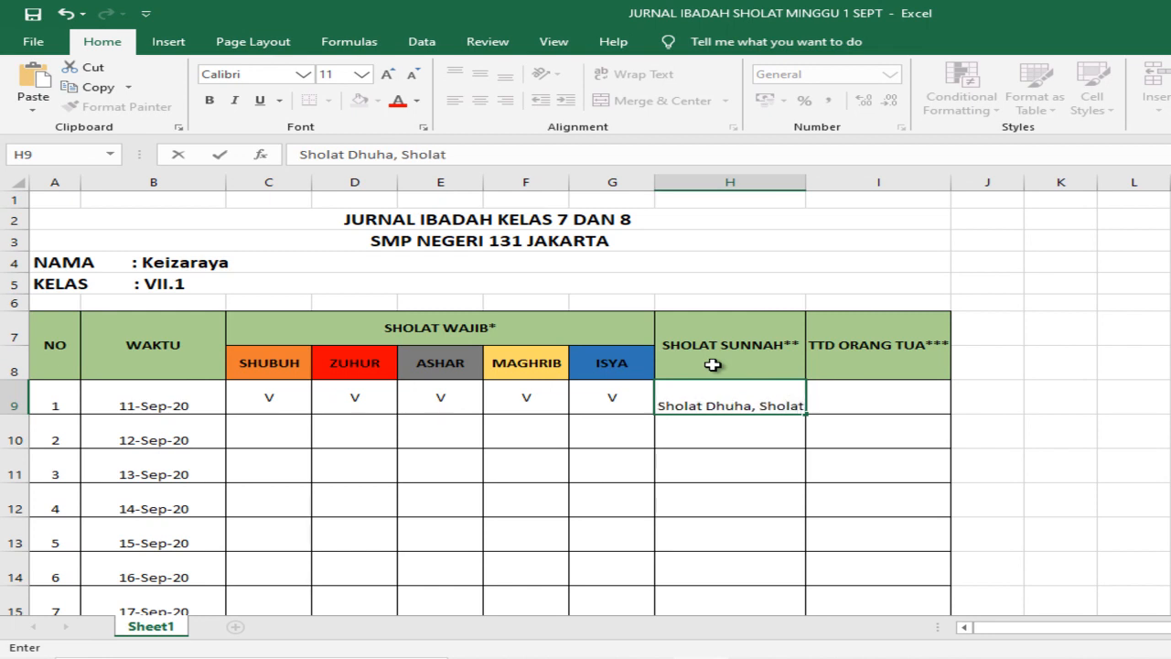
{"action": "type", "text": " Rawatib Z"}
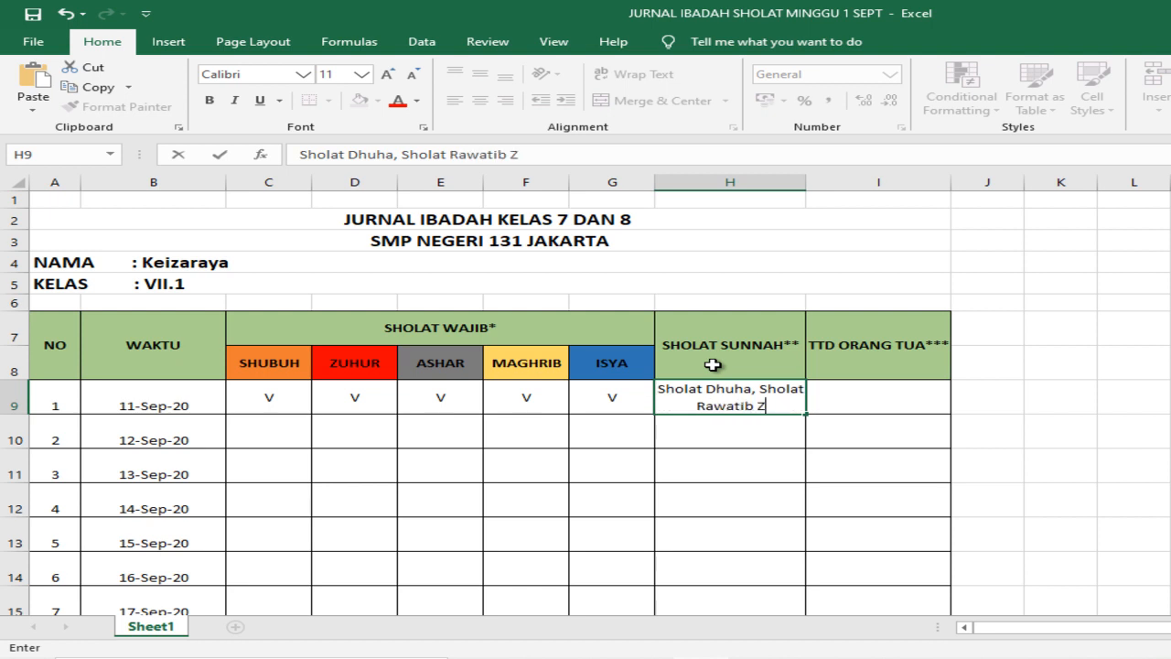
{"action": "type", "text": "uhur"}
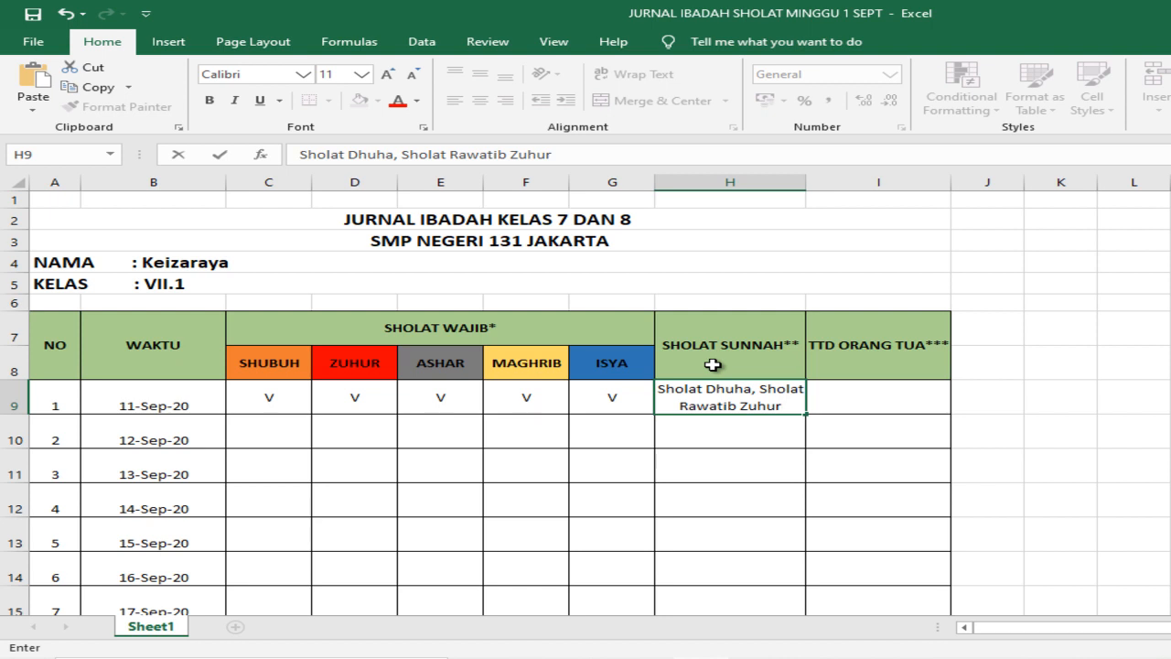
{"action": "type", "text": ","}
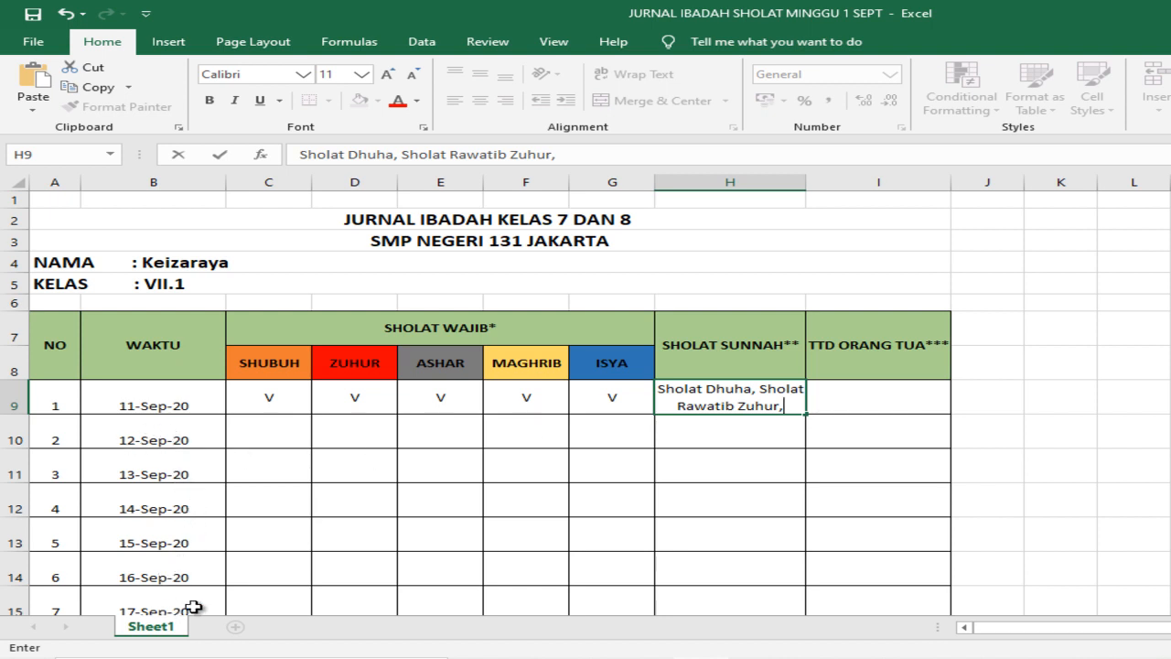
Step: Enter H in the SHUBUH cell for 12-Sep-20 and centre it both horizontally and vertically
{"action": "scroll", "coordinate": [194, 560], "scroll_direction": "down", "scroll_amount": 2}
{"action": "scroll", "coordinate": [189, 557], "scroll_direction": "down", "scroll_amount": 1}
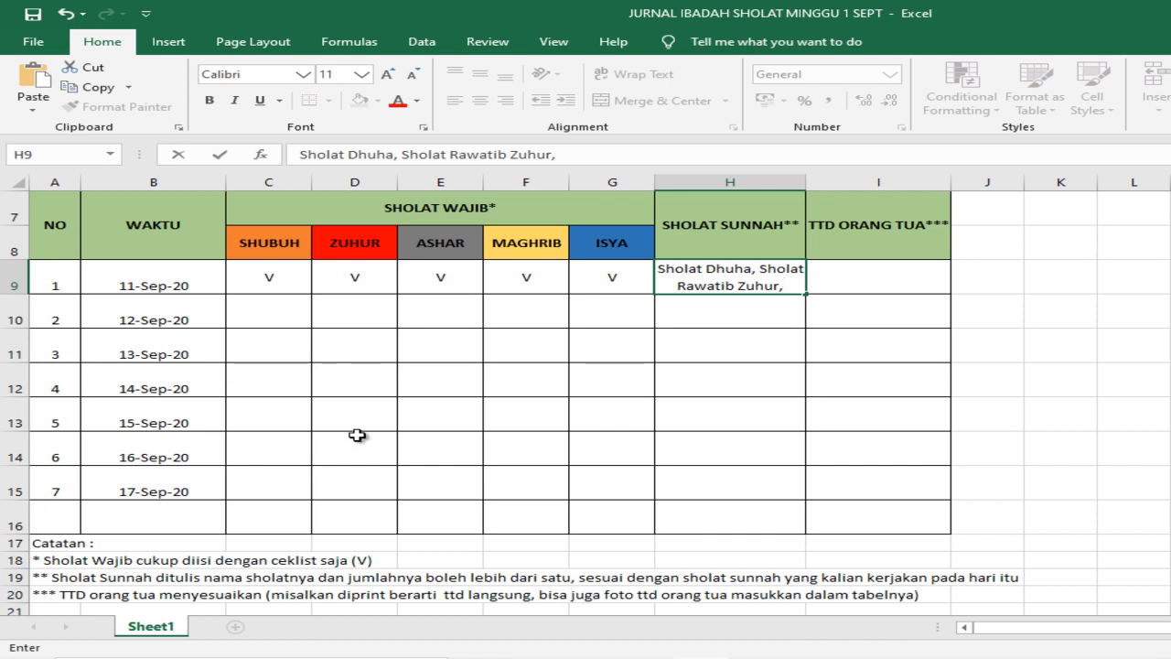
{"action": "left_click", "coordinate": [261, 316]}
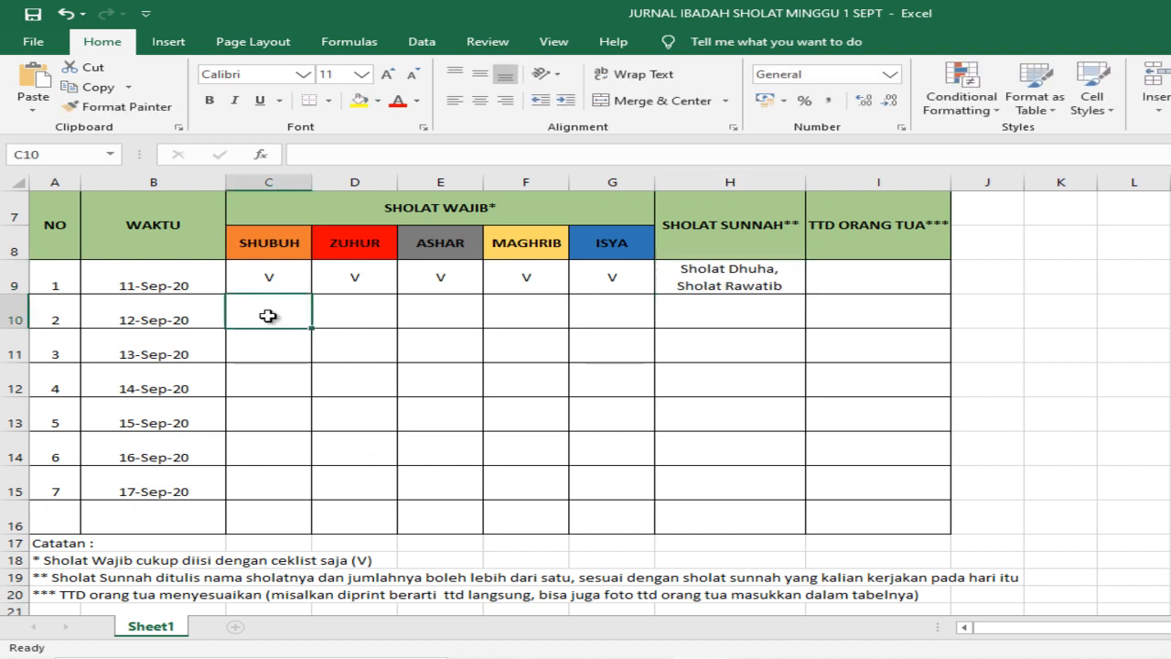
{"action": "type", "text": "H"}
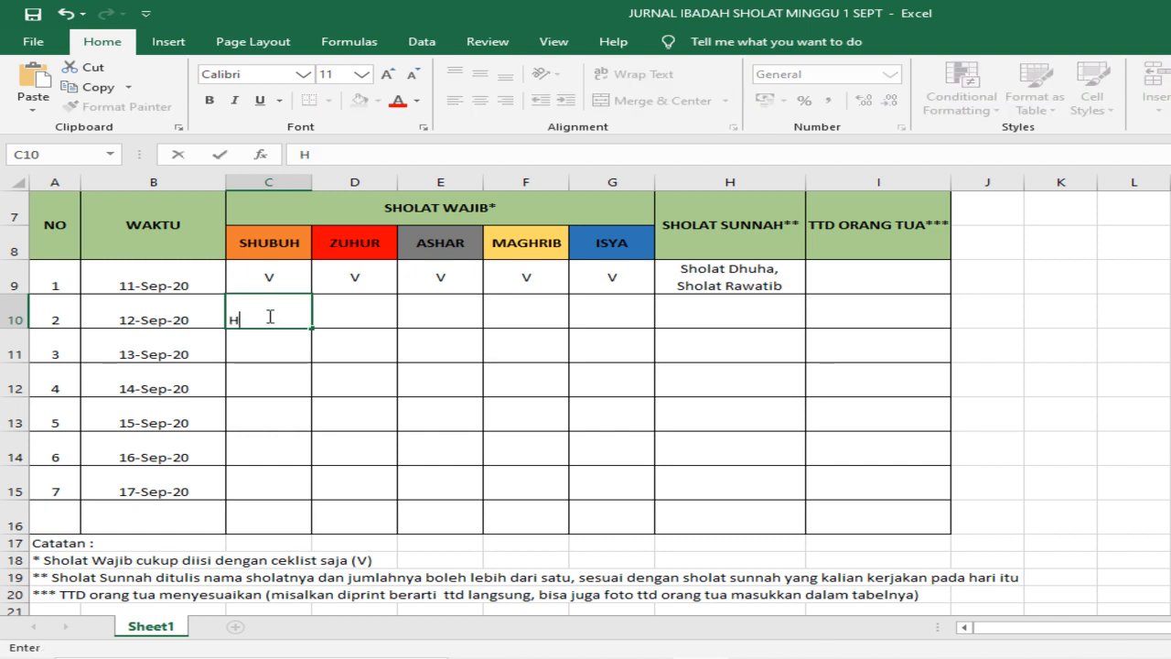
{"action": "left_click", "coordinate": [353, 353]}
{"action": "left_click", "coordinate": [257, 321]}
{"action": "left_click", "coordinate": [479, 99]}
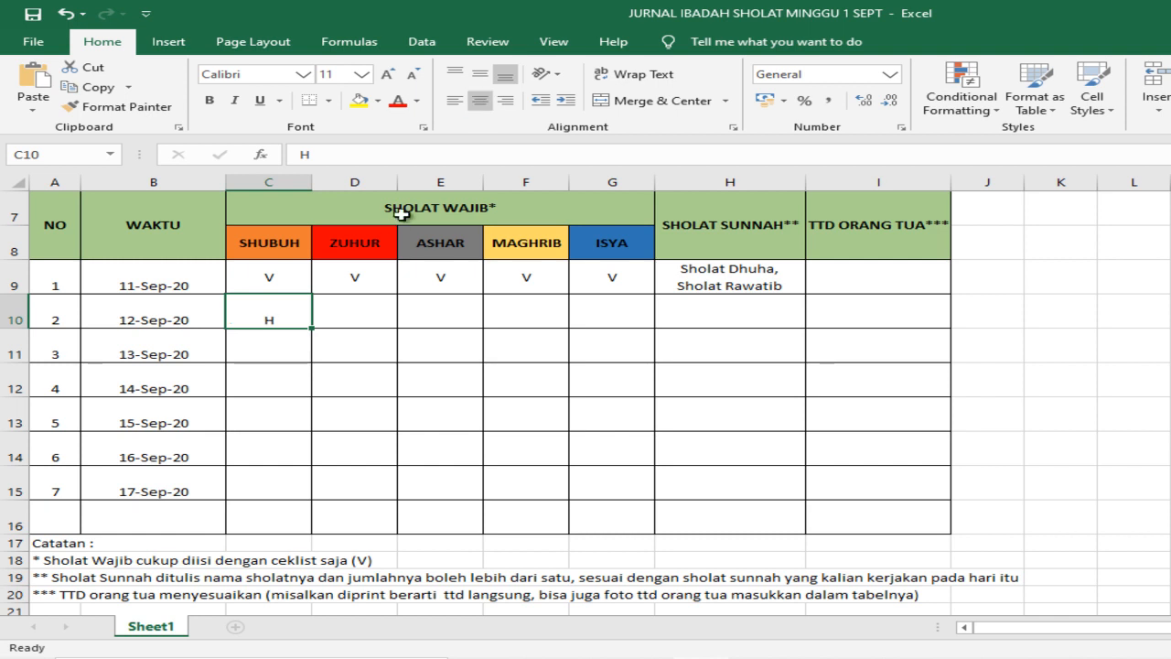
{"action": "left_click", "coordinate": [479, 74]}
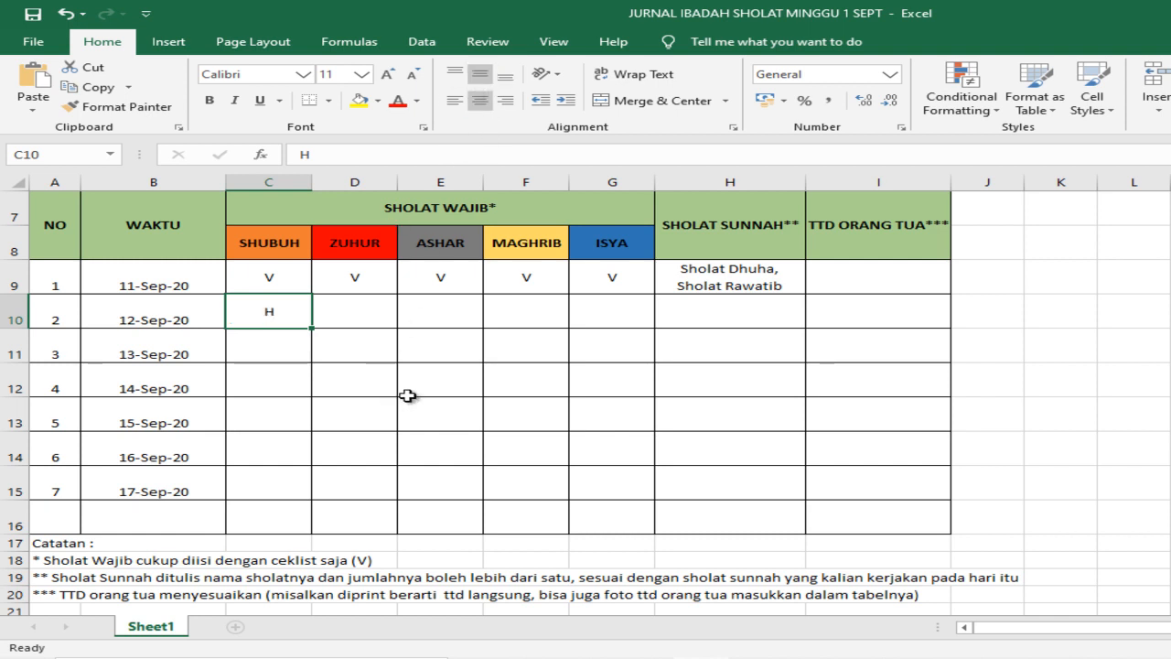
{"action": "scroll", "coordinate": [490, 437], "scroll_direction": "up", "scroll_amount": 2}
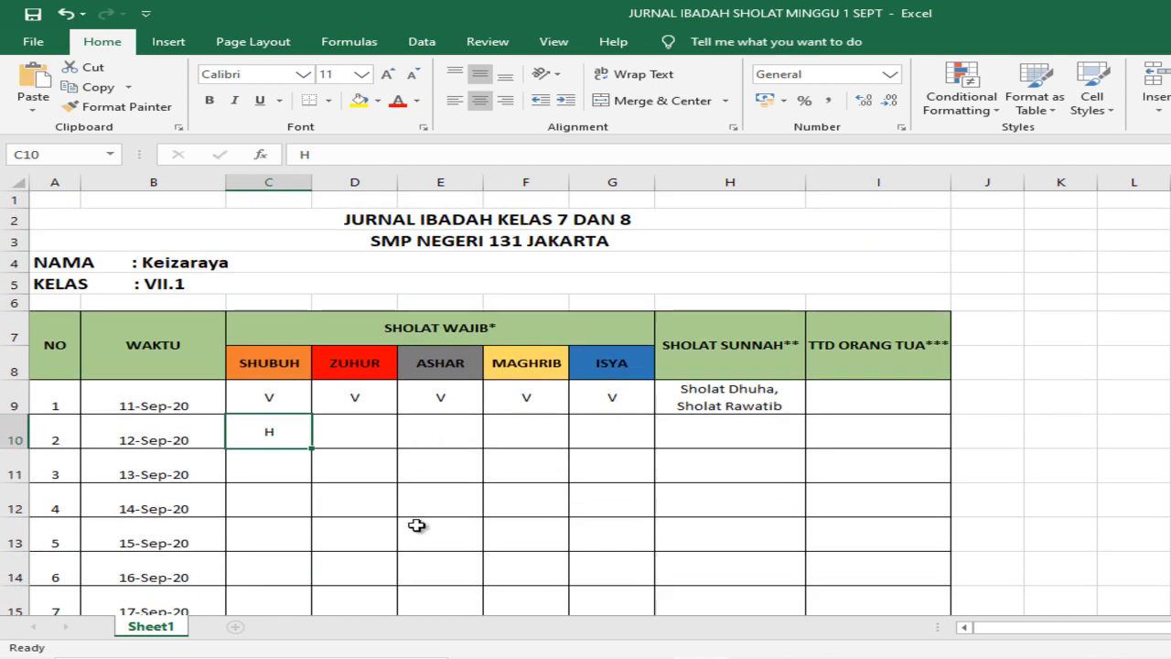
{"action": "scroll", "coordinate": [298, 510], "scroll_direction": "down", "scroll_amount": 2}
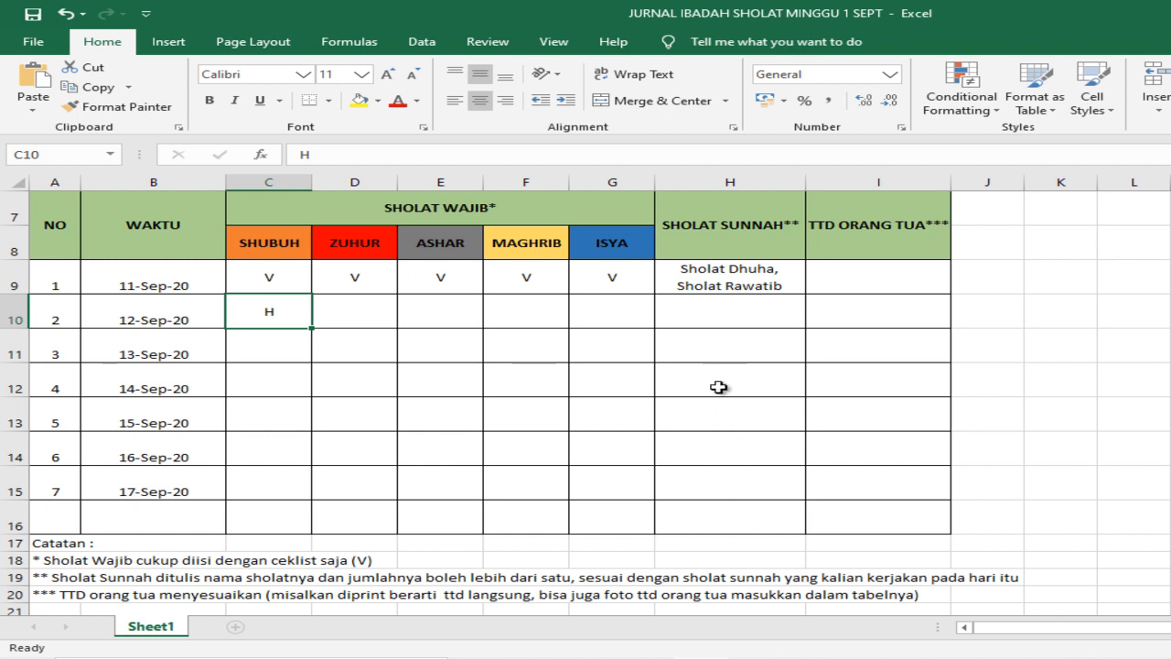
{"action": "scroll", "coordinate": [432, 369], "scroll_direction": "up", "scroll_amount": 2}
{"action": "scroll", "coordinate": [431, 368], "scroll_direction": "up", "scroll_amount": 1}
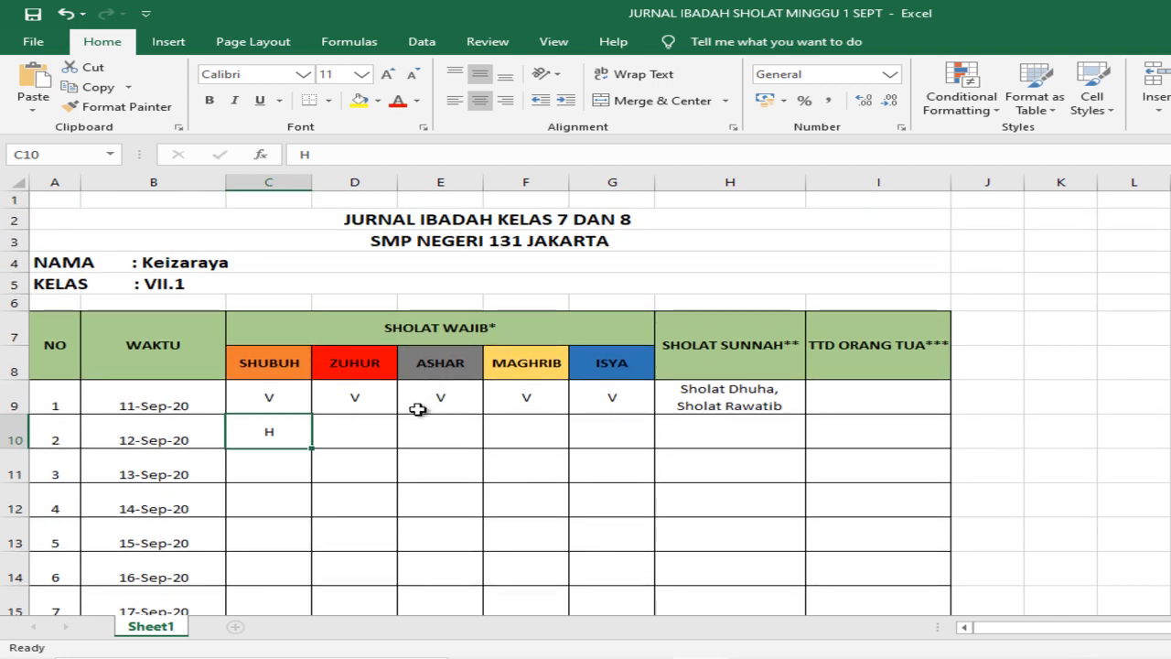